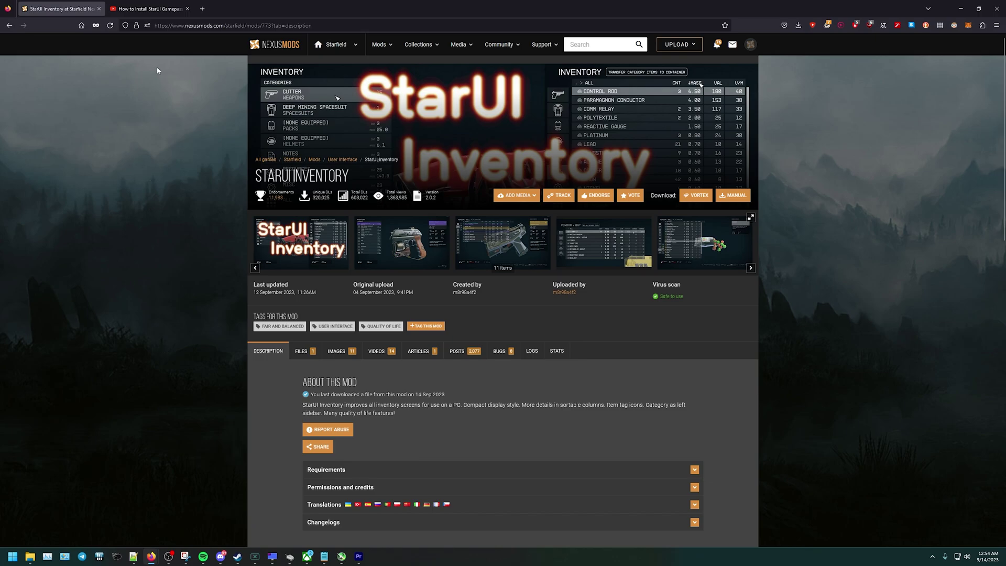
From the Files tab, manually download the StarUI Inventory 2.0.2 main file via the free slow download.
left_click(309, 351)
scroll(309, 361, "down", 3)
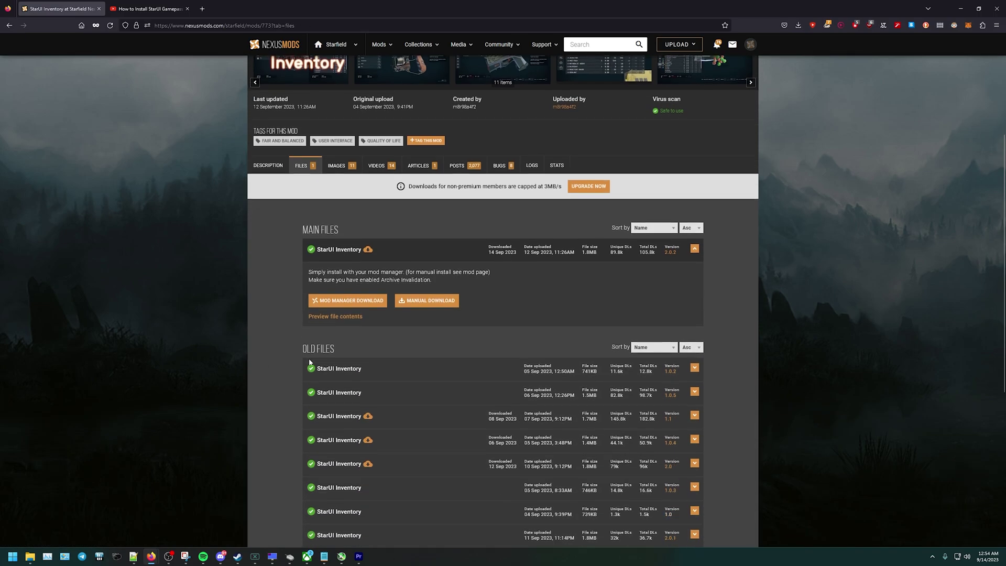
left_click(424, 287)
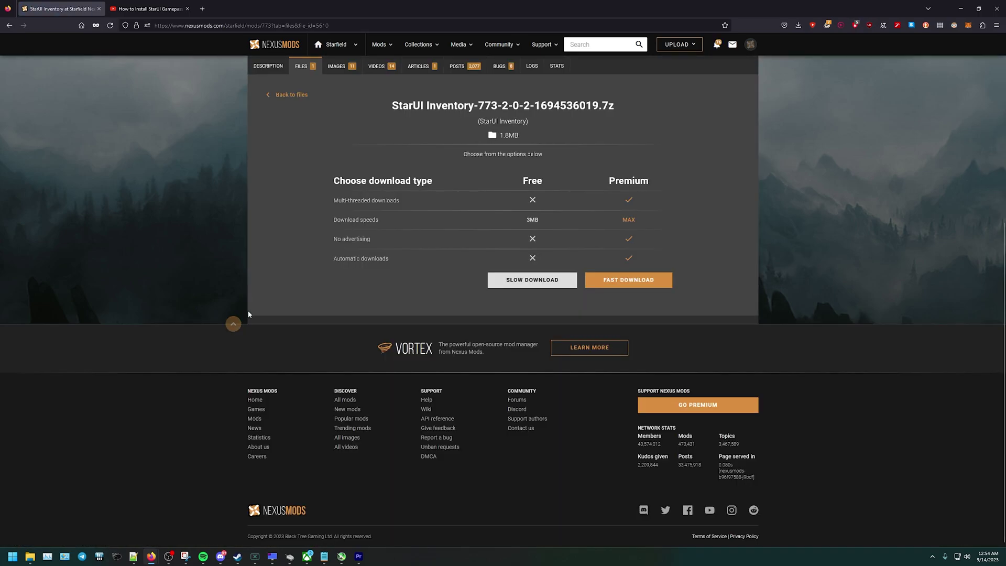
left_click(532, 280)
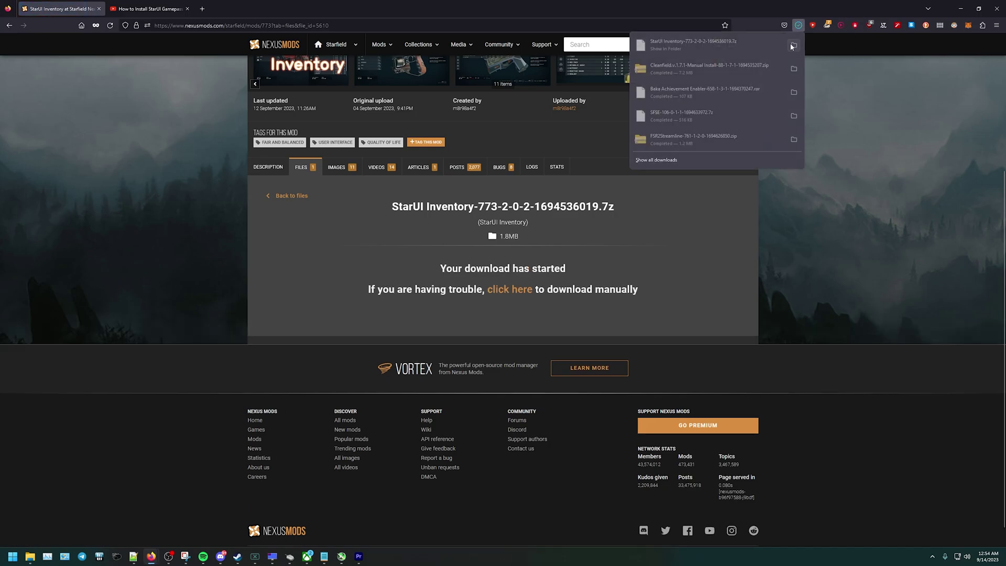
Extract StarUI Inventory-773-2-0-2-1694536019.7z in place with 7-Zip Extract Here in Downloads\New folder.
left_click(793, 45)
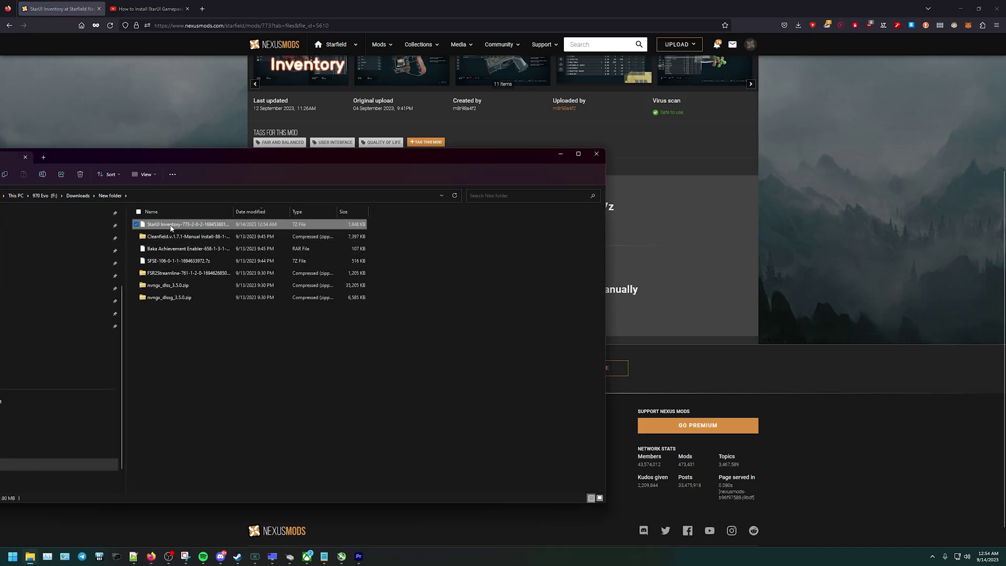
right_click(171, 229)
left_click(195, 348)
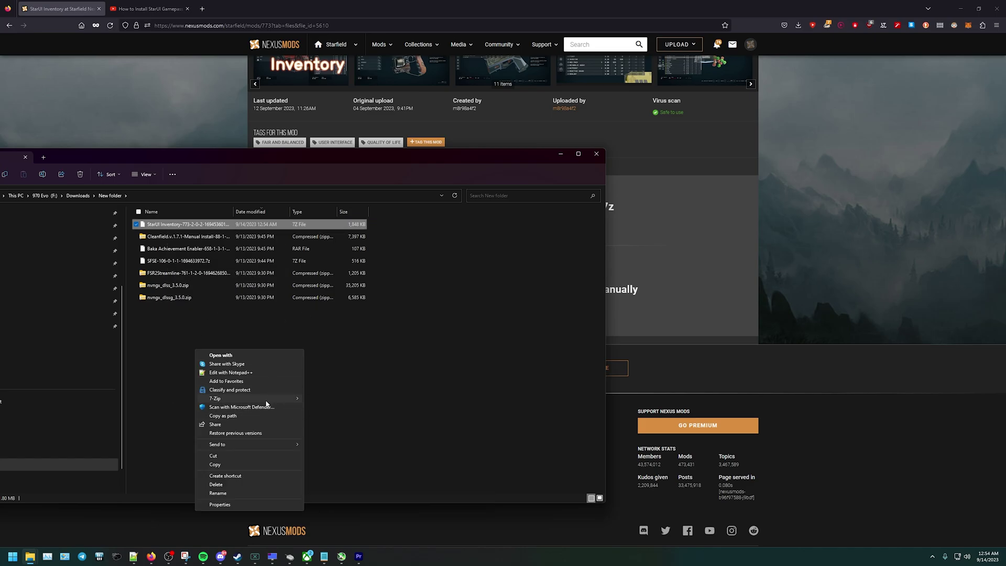
mouse_move(266, 400)
left_click(329, 425)
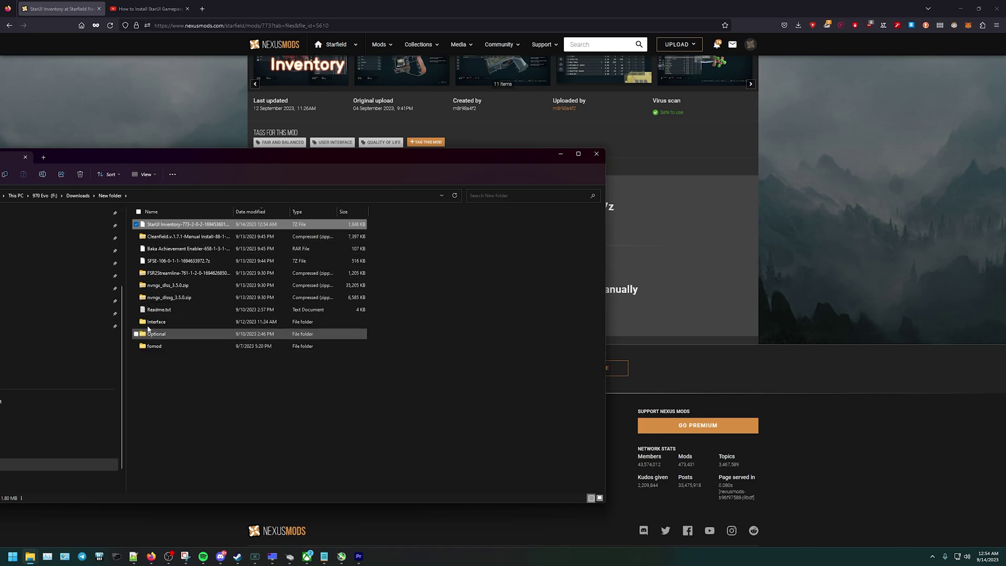
left_click(265, 419)
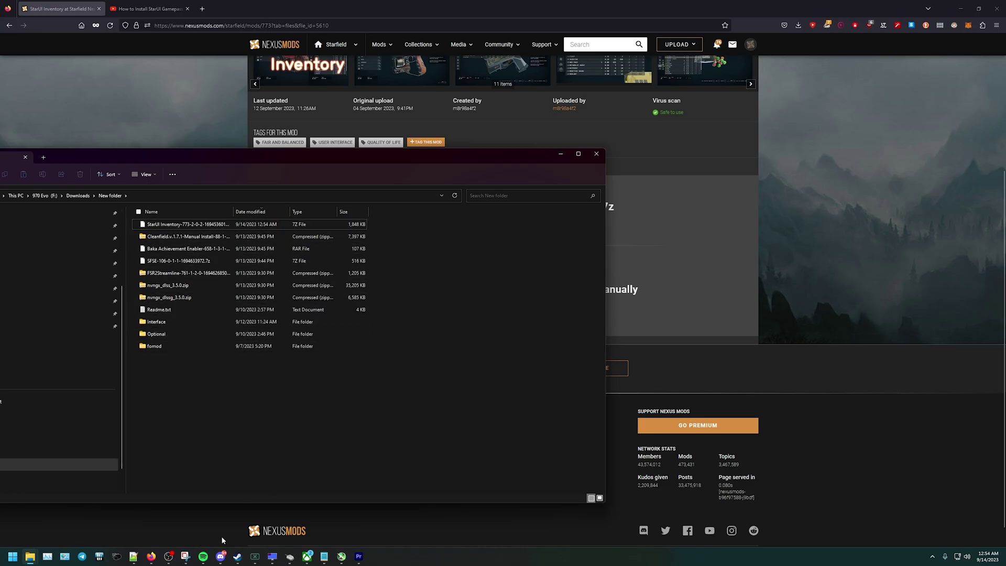
From Starfield's Manage page in the Xbox app, browse its installed files to open F:\Gaming.
left_click(307, 556)
left_click(144, 319)
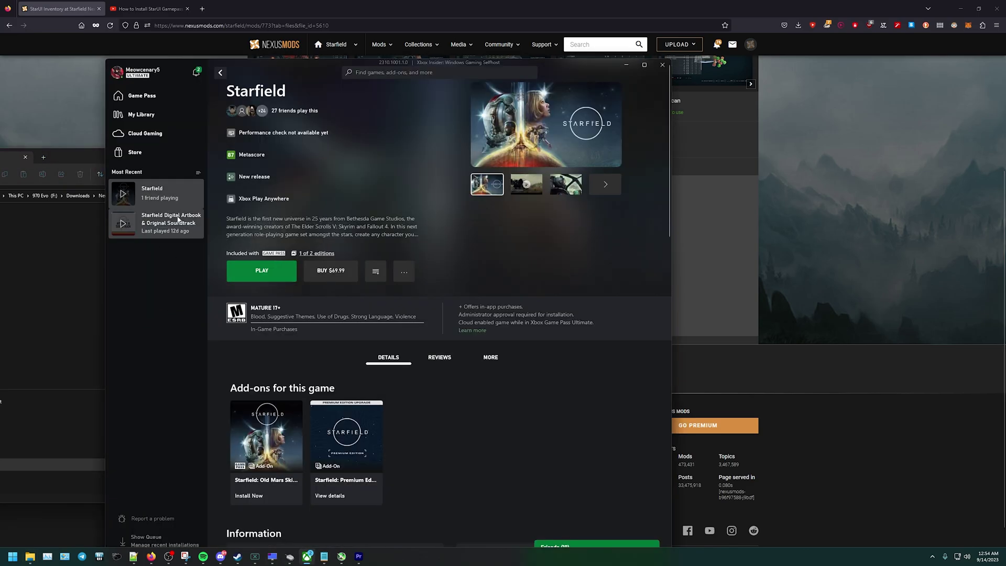
right_click(152, 198)
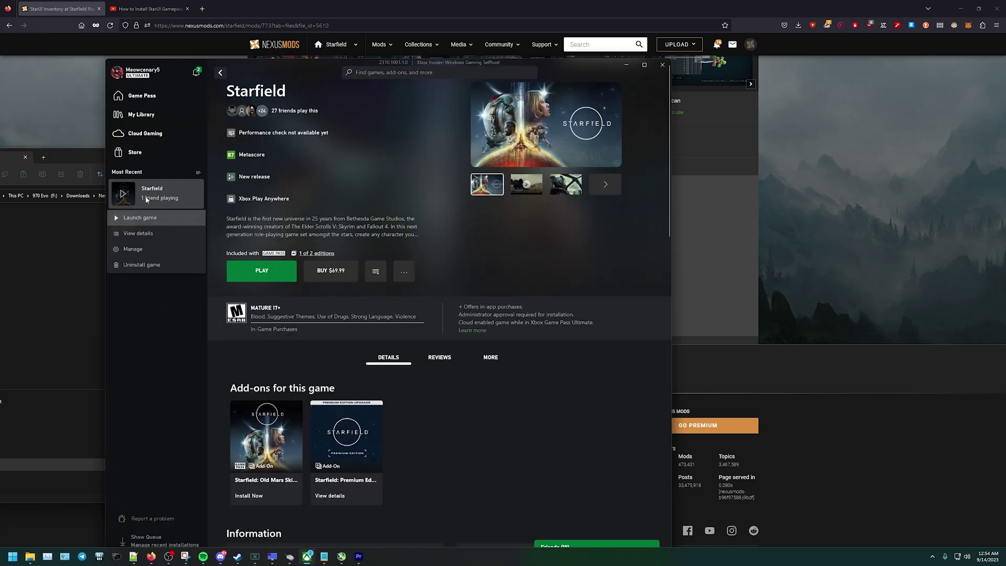
left_click(132, 249)
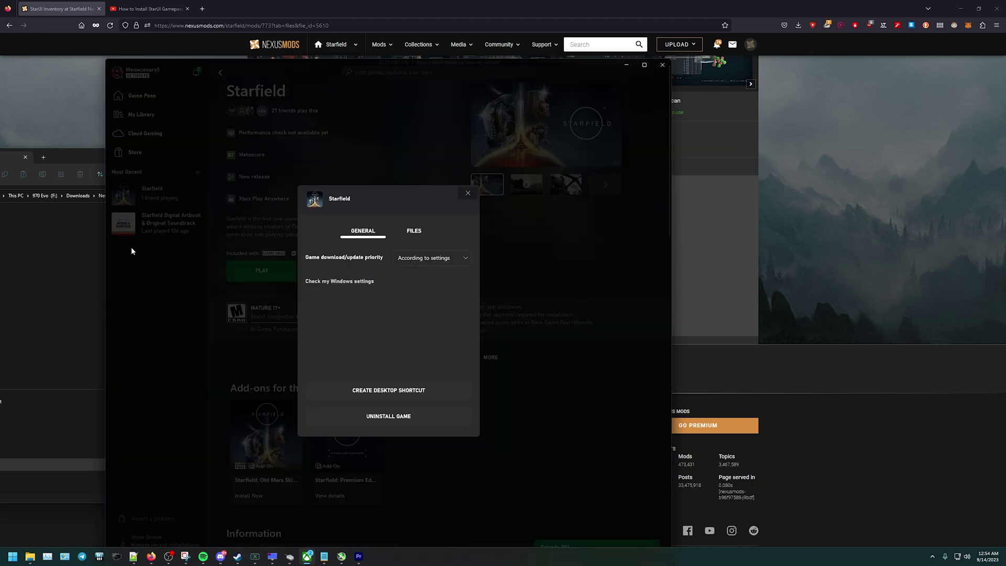
left_click(411, 235)
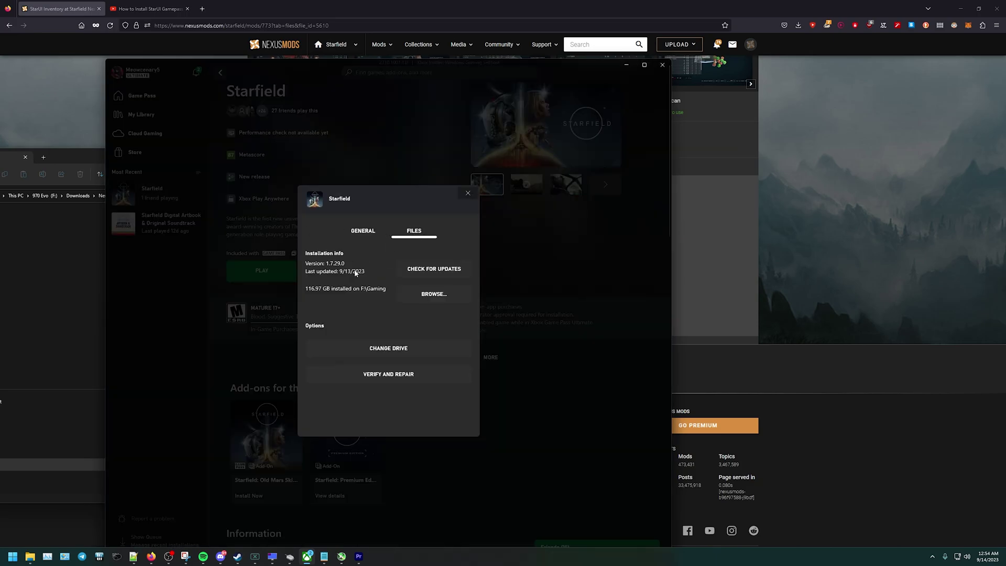
left_click(445, 295)
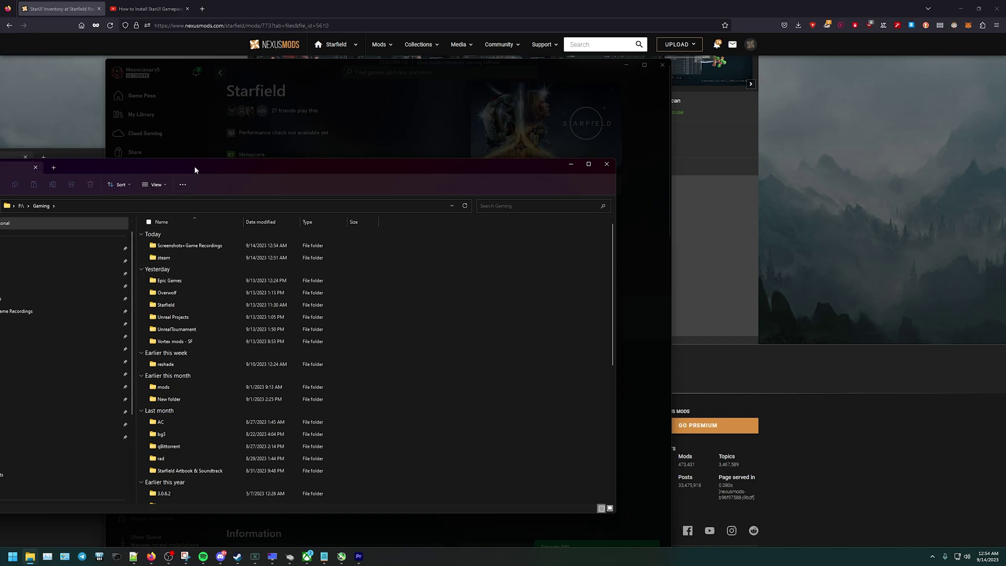
Move the Gaming folder window right and keep its contents sorted by name ascending.
left_click_drag(194, 166, 371, 174)
right_click(539, 253)
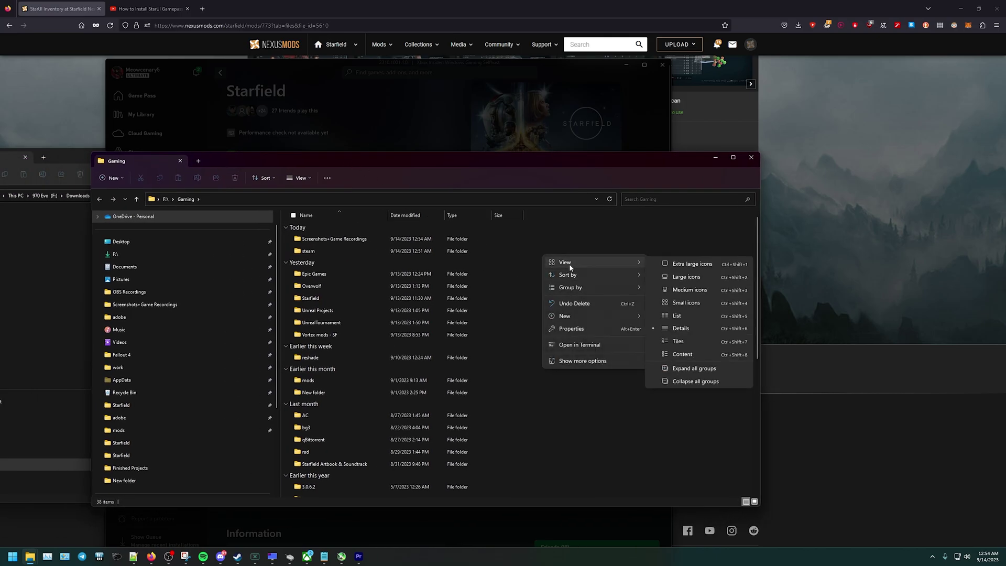
left_click(325, 217)
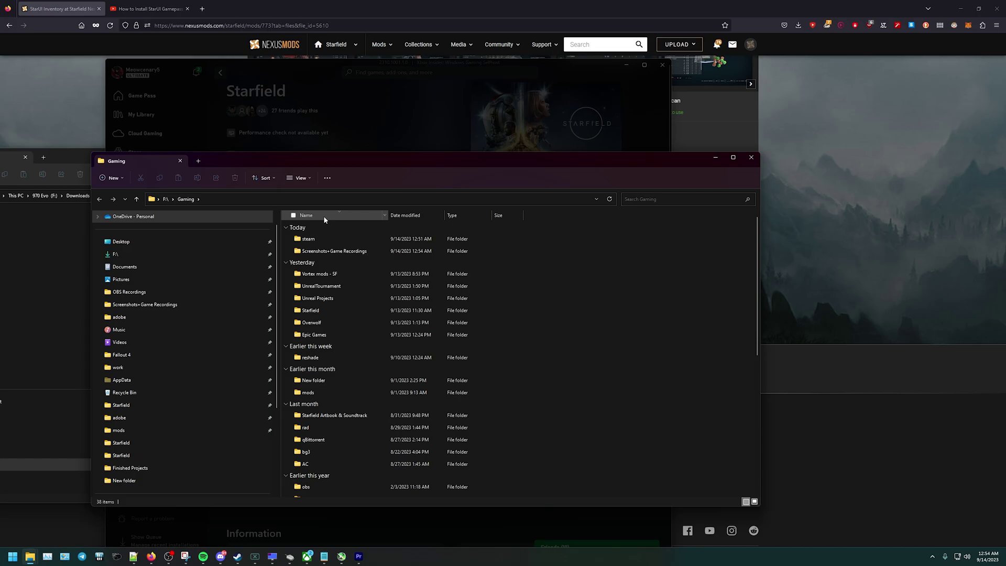
left_click(325, 217)
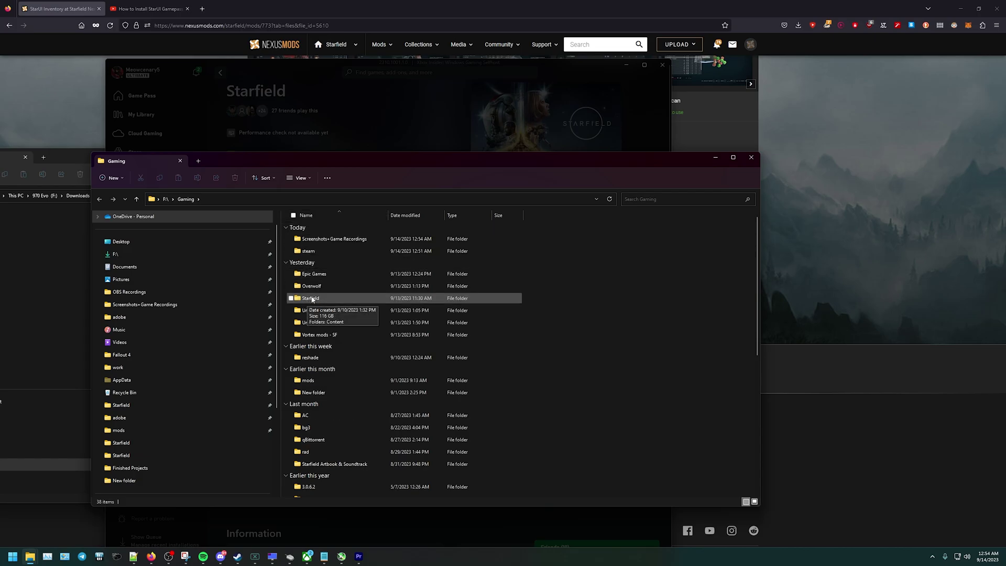
Open Starfield\Content\Data and move that window to the right side of the screen.
left_click(313, 299)
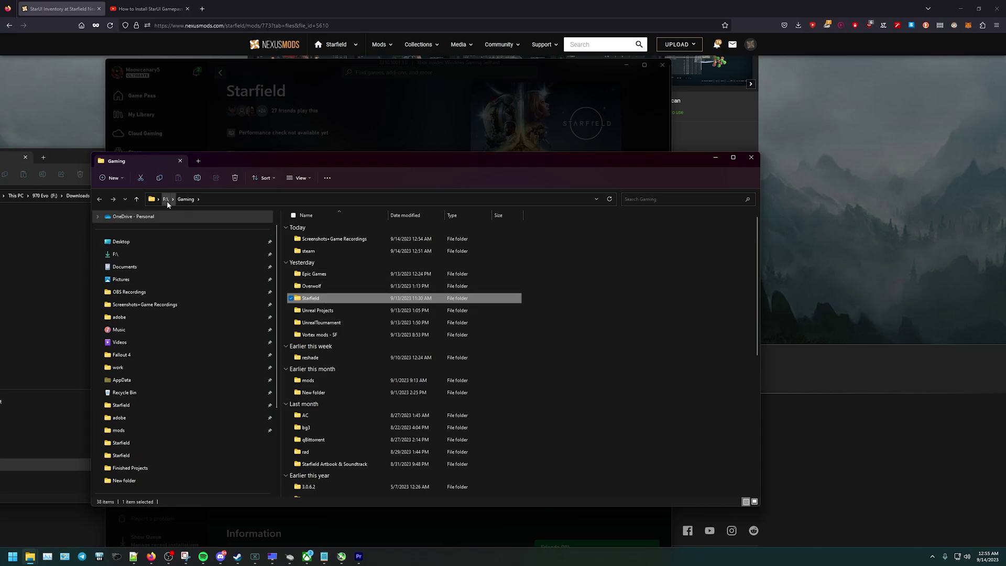
double_click(316, 302)
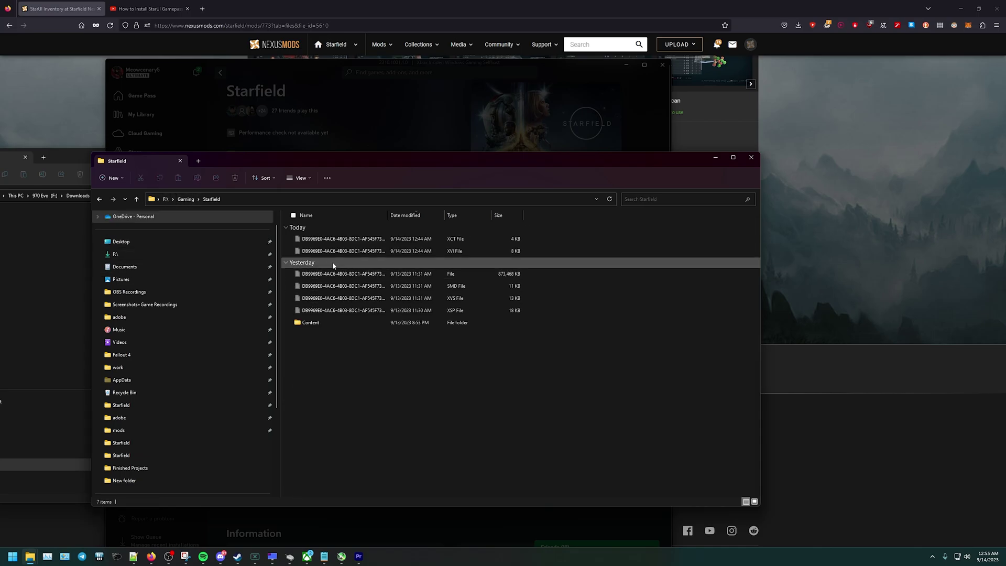
left_click(312, 324)
double_click(312, 324)
double_click(307, 239)
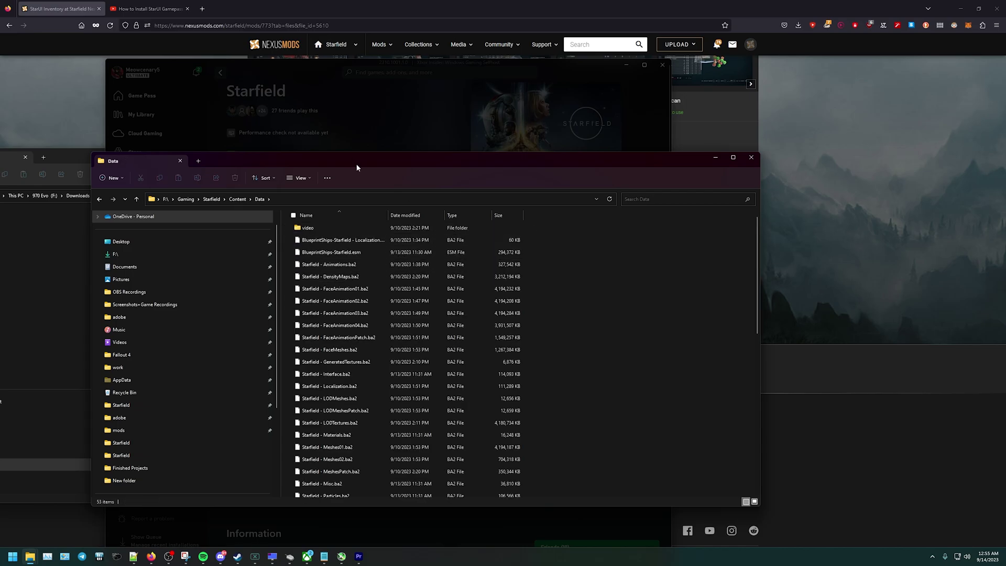
left_click_drag(357, 167, 558, 177)
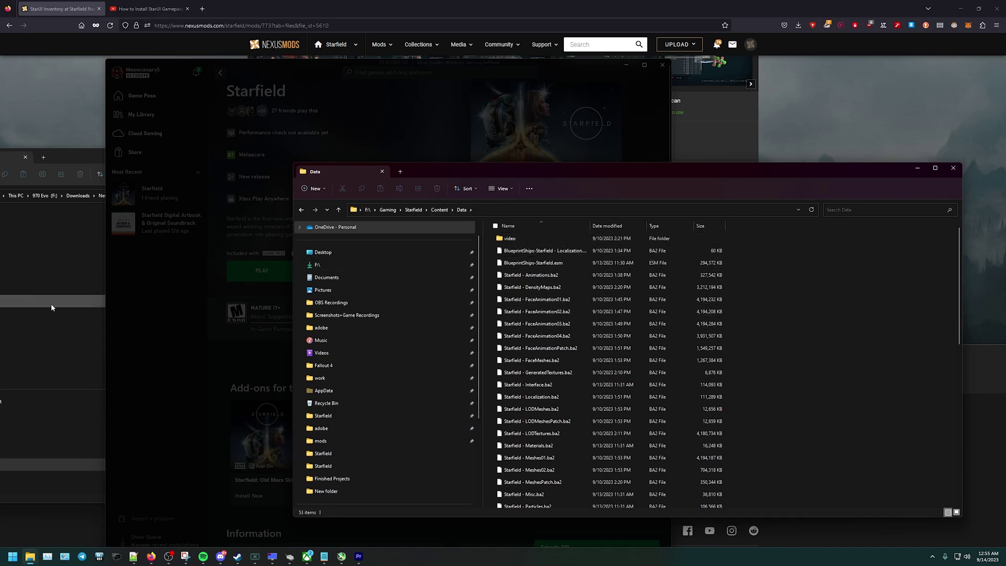
Copy the mod's Interface folder and paste it into Starfield\Content\Data, which then lists 54 items.
left_click(79, 157)
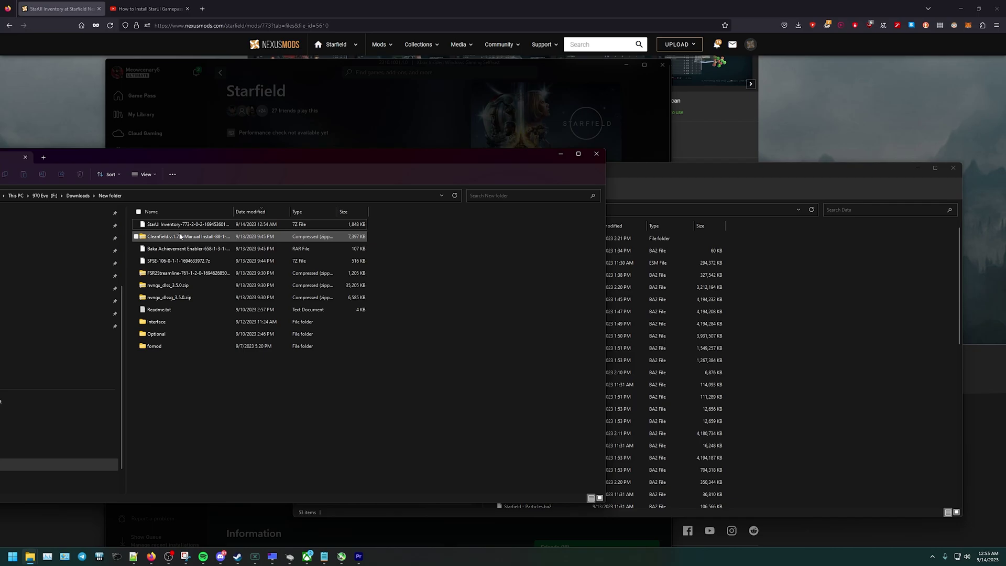
left_click(162, 323)
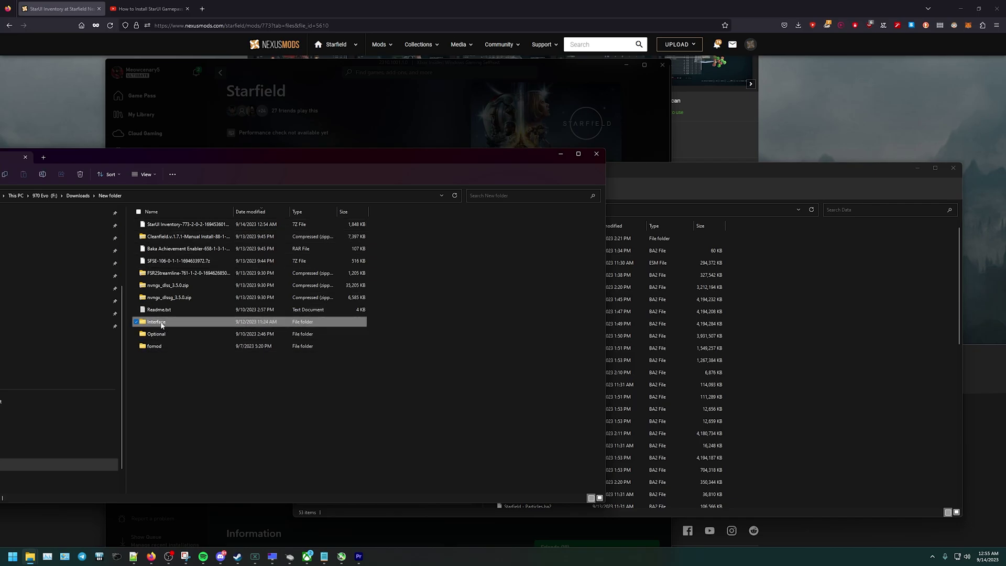
right_click(162, 323)
left_click(179, 330)
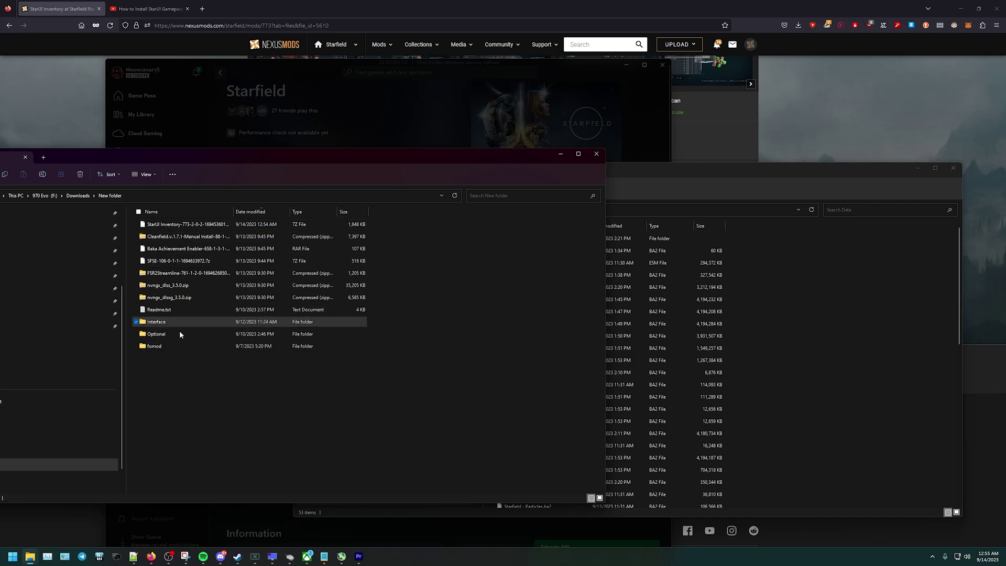
left_click(791, 302)
right_click(778, 273)
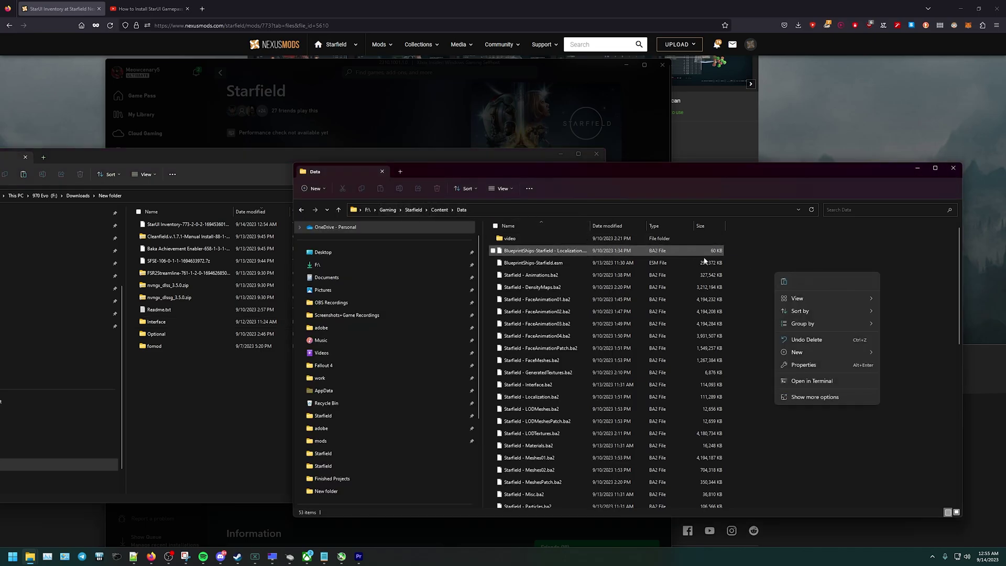
left_click(783, 282)
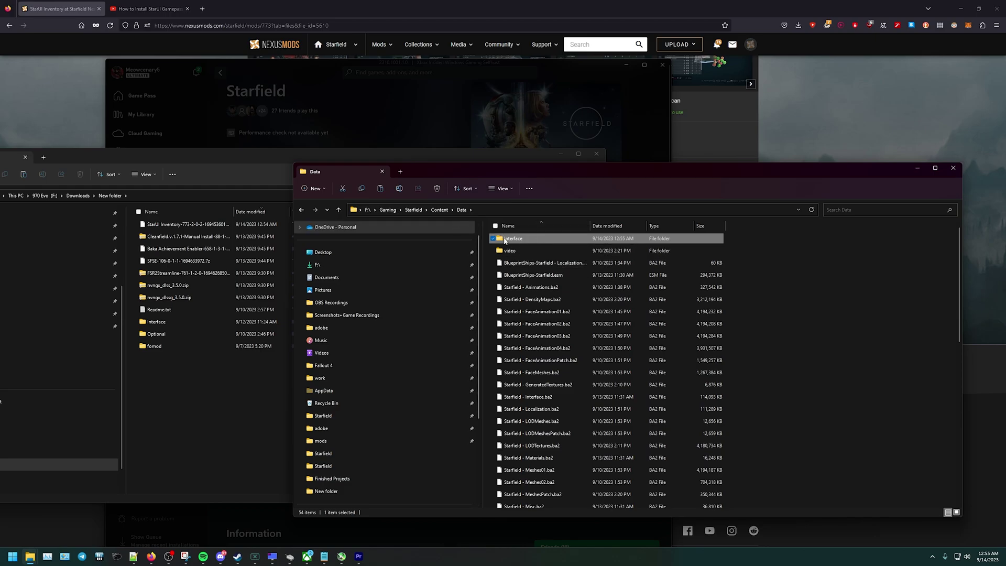
left_click(863, 306)
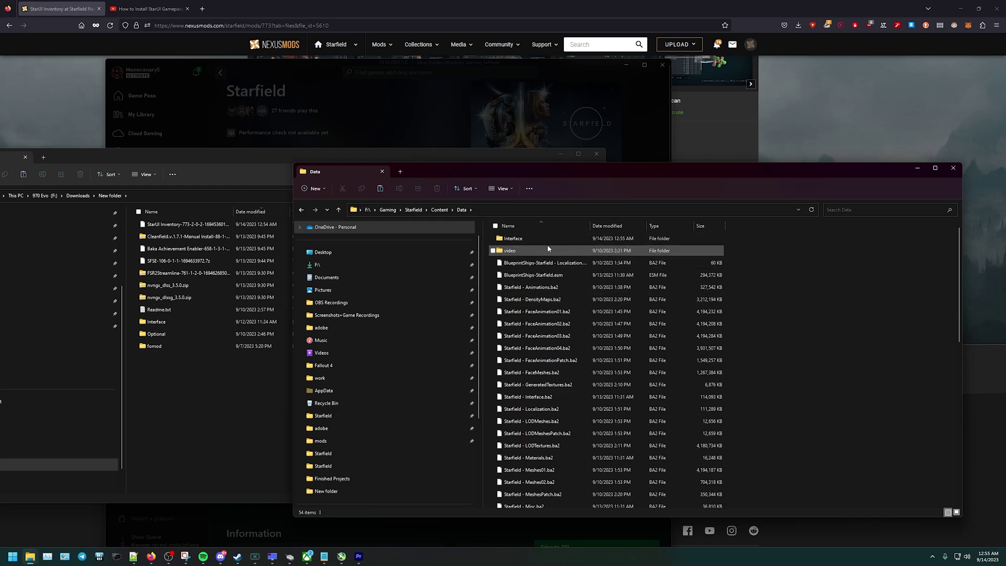
left_click(220, 381)
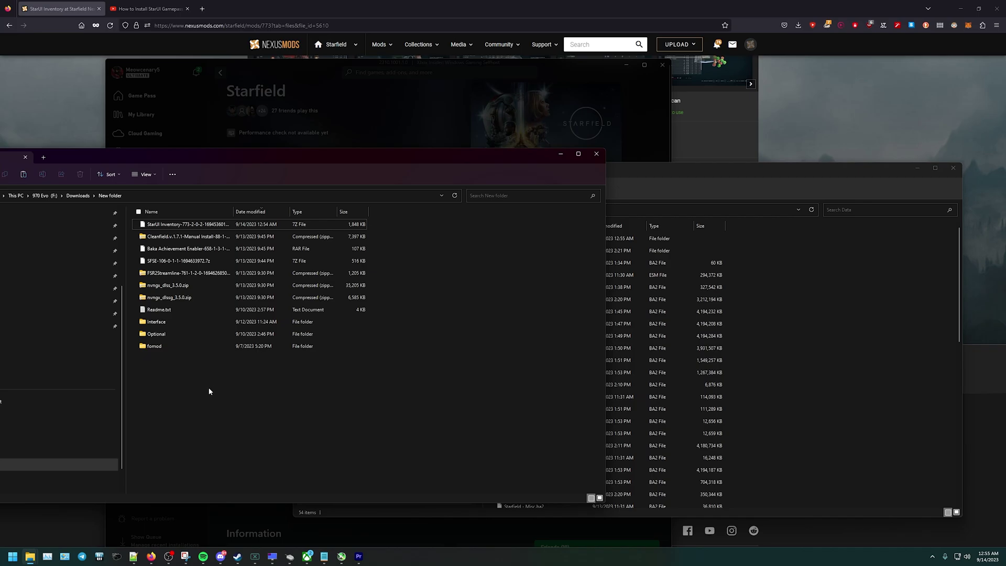
In the mod's Optional\120fps\Interface folder, select all six .swf files starting from bartermenu_lrg.swf.
double_click(150, 335)
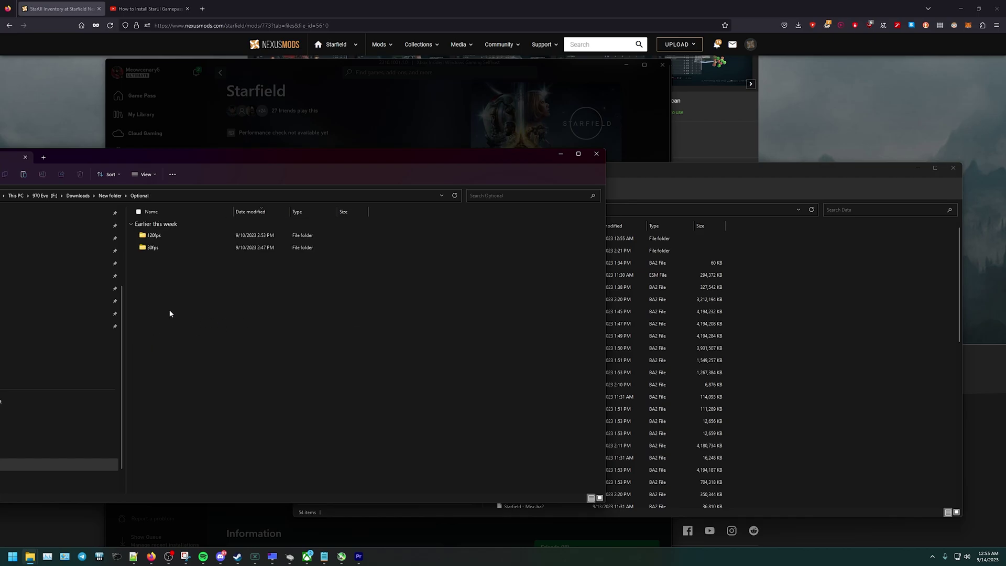
left_click(149, 240)
double_click(149, 237)
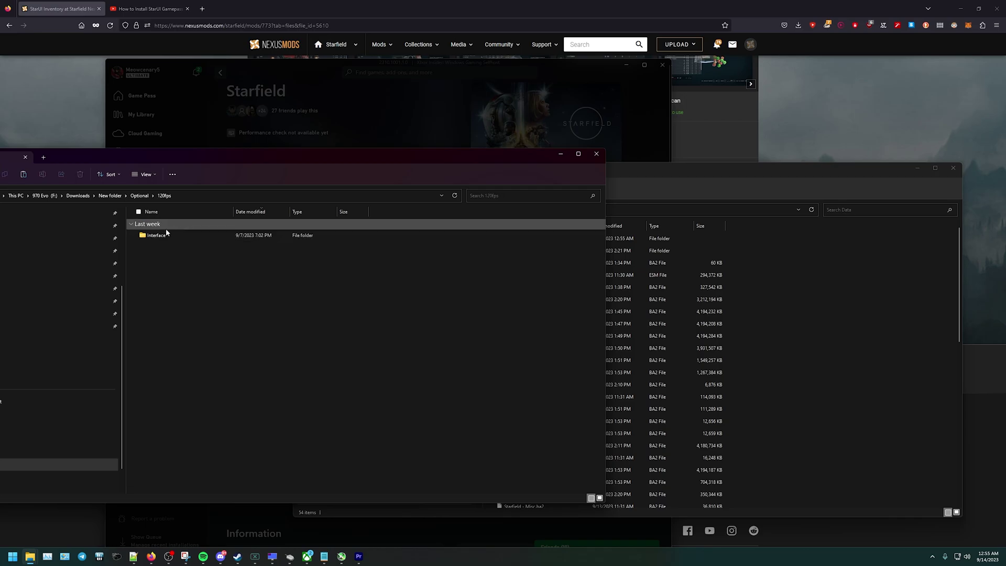
double_click(157, 235)
left_click(179, 295, "shift")
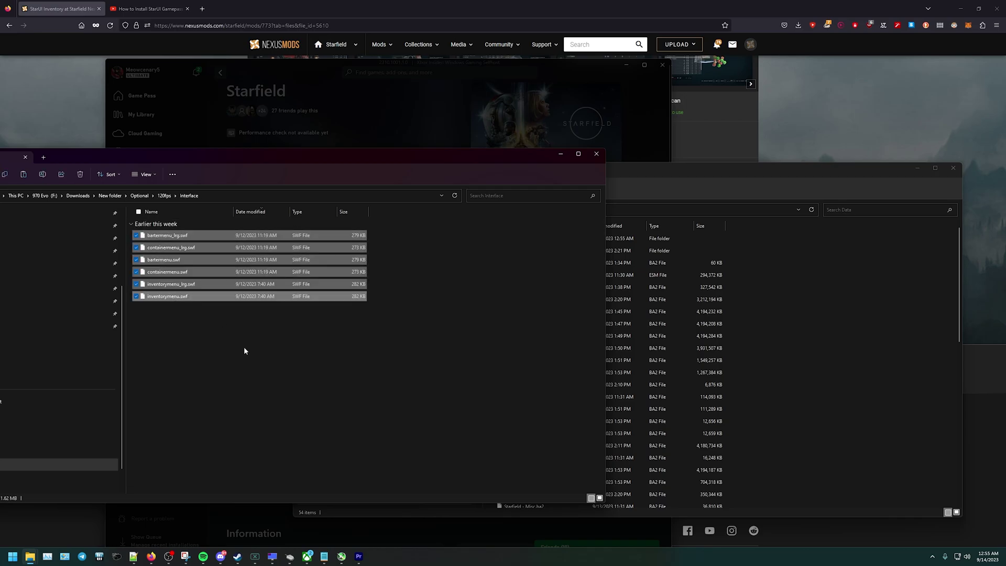
left_click(244, 346)
left_click(173, 237)
left_click(171, 297, "shift")
Paste the six files into Data\Interface, replacing the existing files in the destination.
left_click(780, 387)
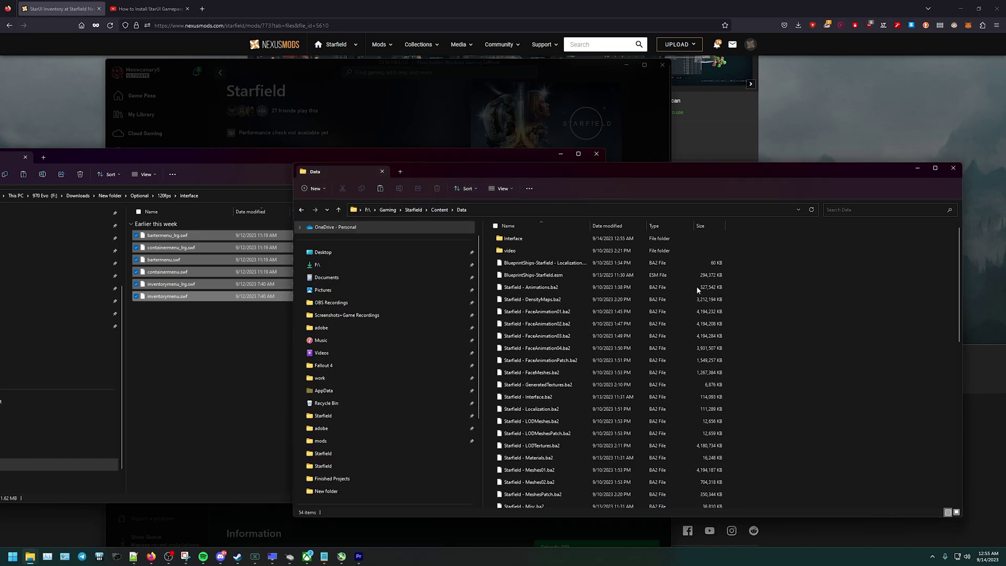
double_click(518, 241)
right_click(547, 295)
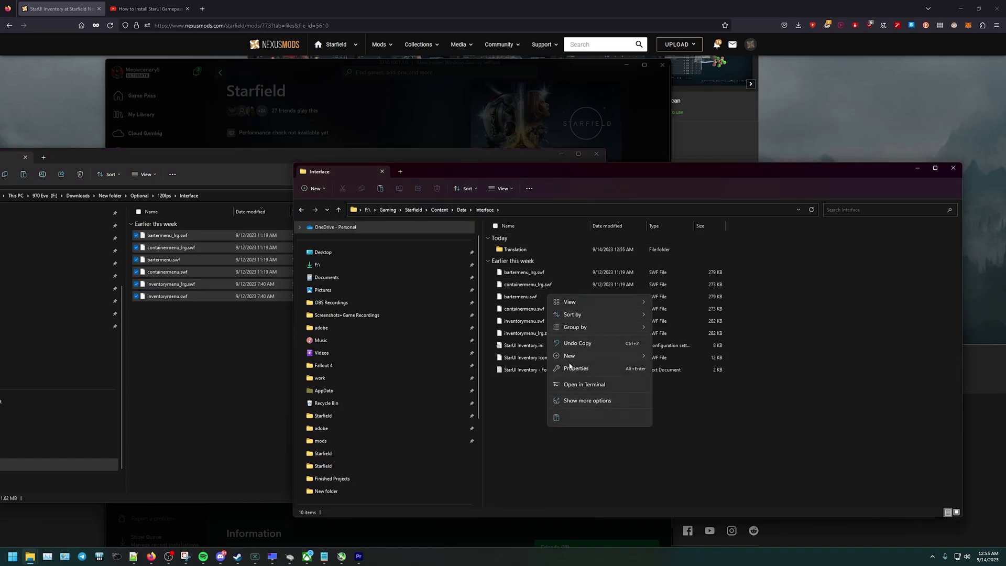
right_click(530, 419)
left_click(547, 429)
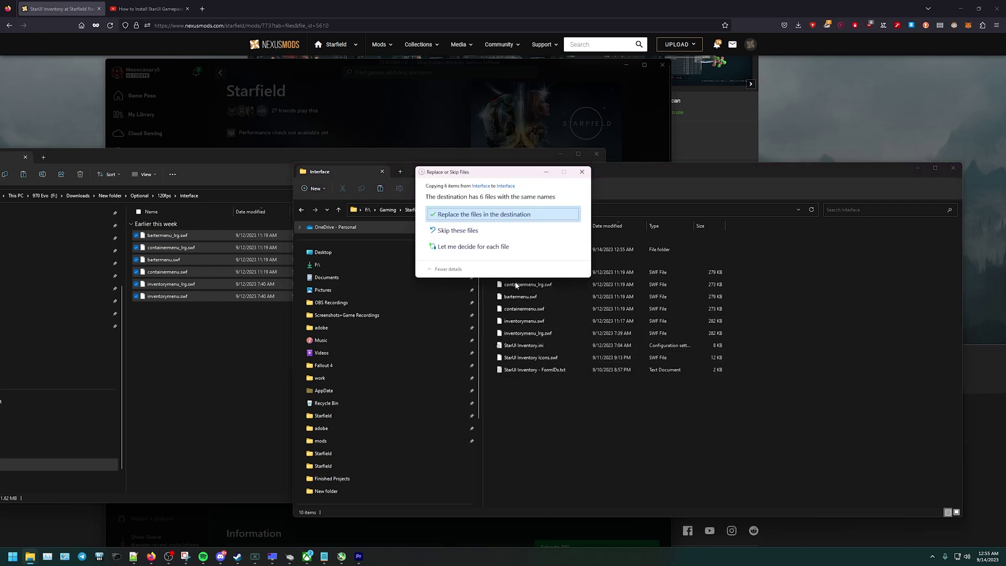
left_click(487, 216)
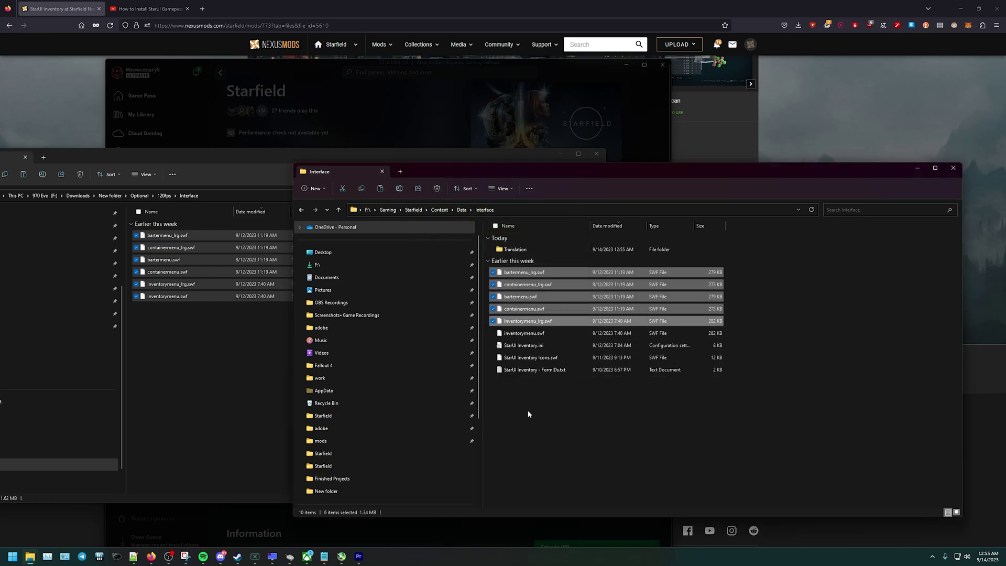
Navigate to Documents\My Games\Starfield, where StarfieldPrefs.ini is stored.
left_click(462, 211)
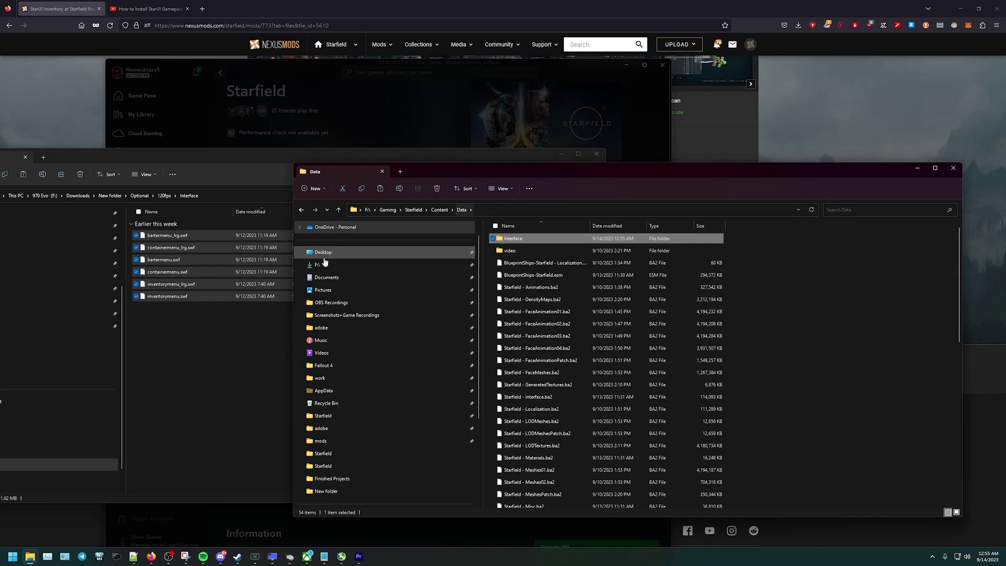
left_click(323, 279)
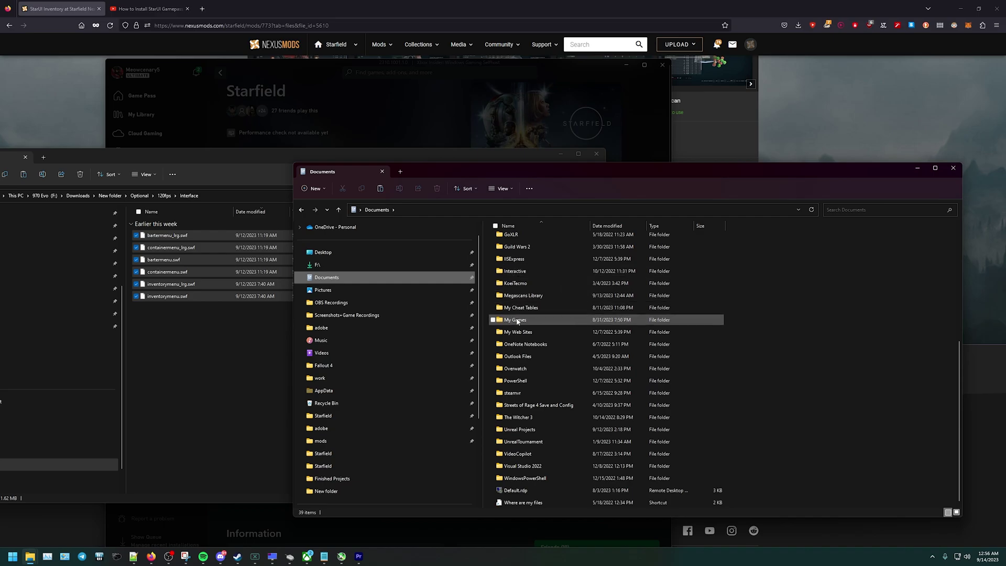
double_click(545, 320)
left_click(512, 323)
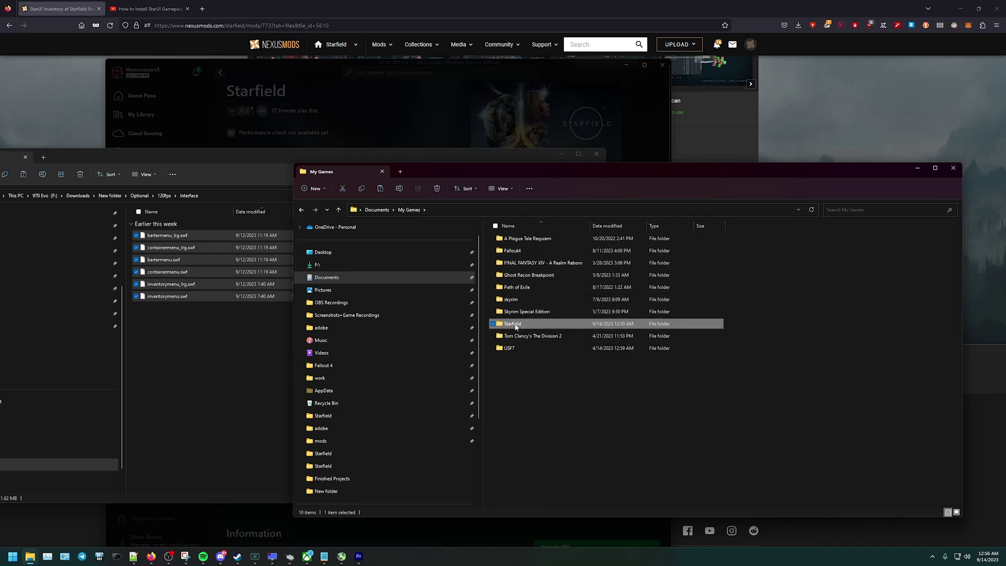
double_click(512, 323)
left_click(518, 287)
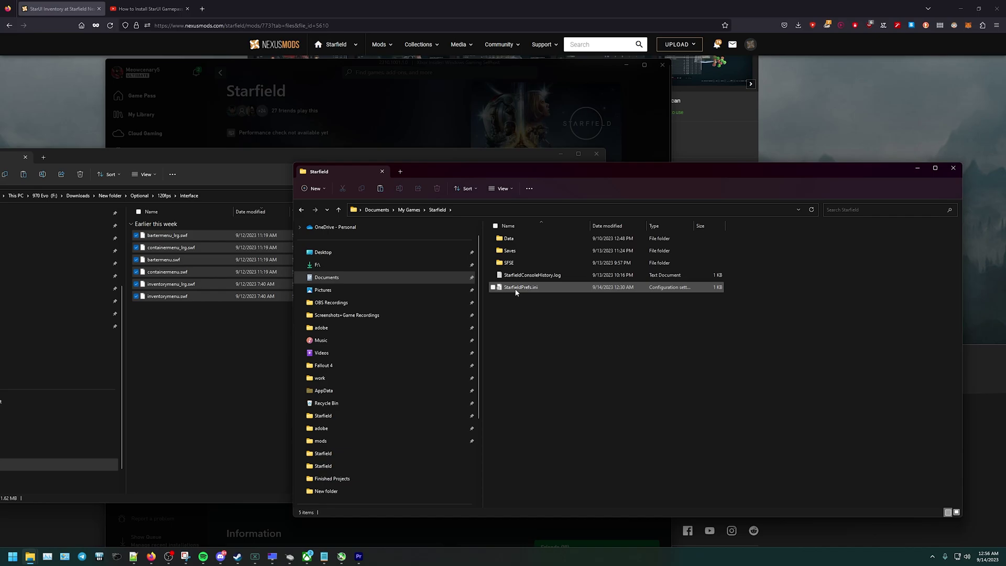
key("shift+Up")
Create a new text document there named StarfieldCustom.ini.
right_click(518, 326)
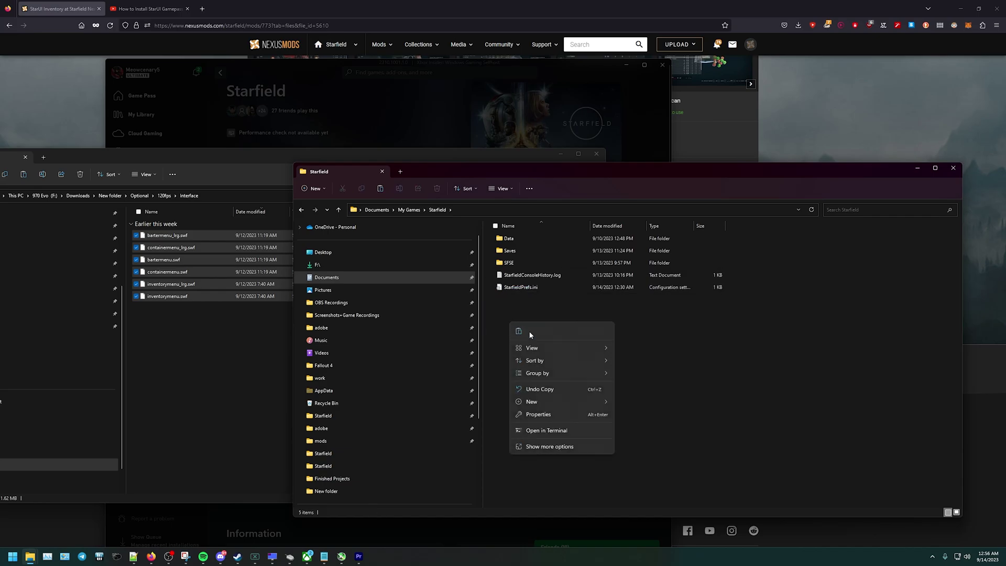
left_click(533, 446)
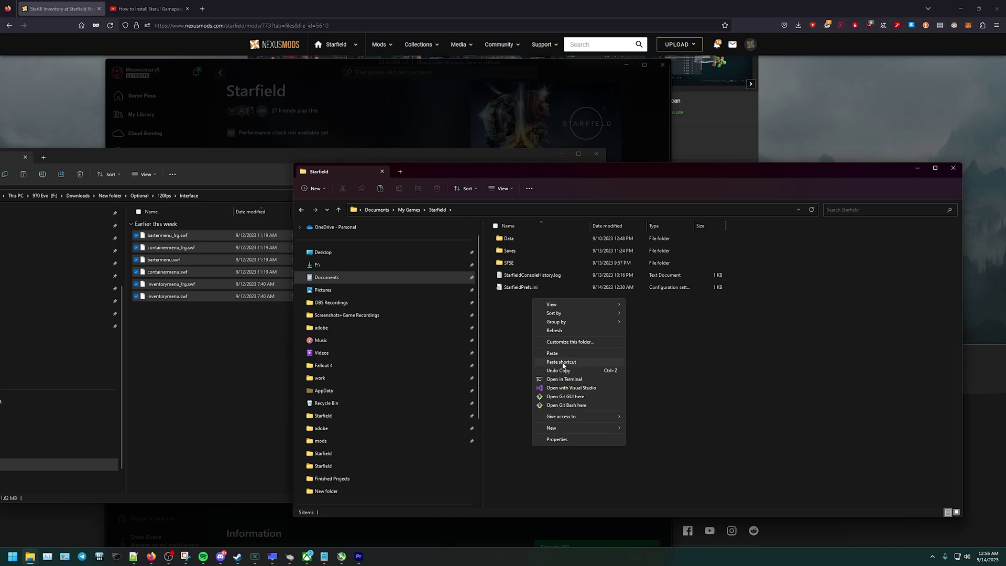
mouse_move(564, 429)
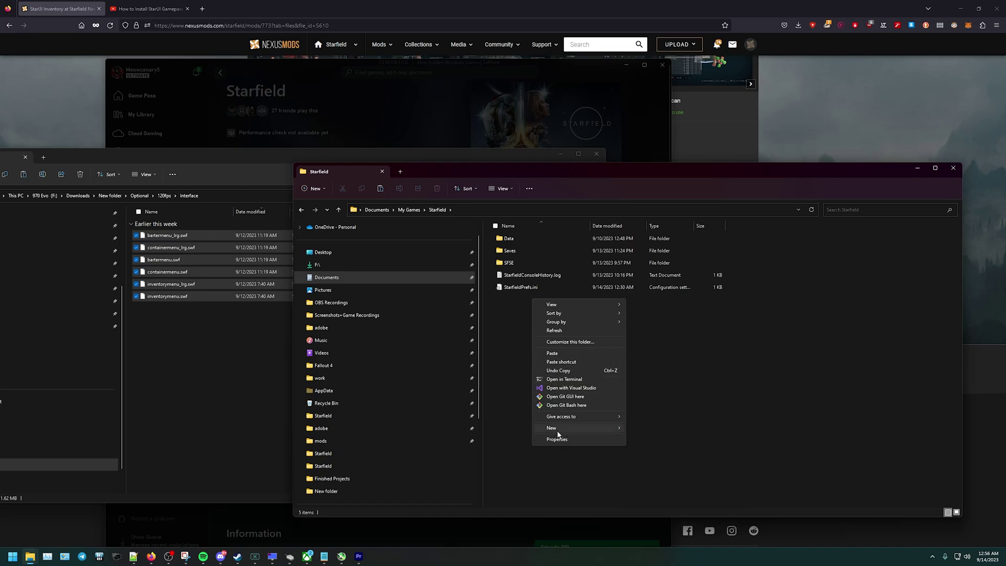
left_click(543, 464)
right_click(543, 464)
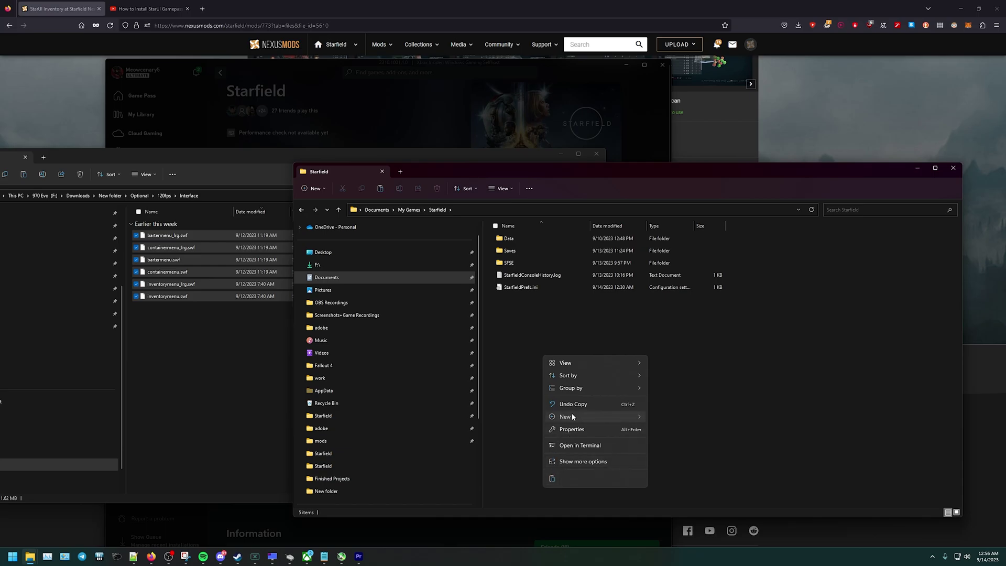
mouse_move(571, 415)
left_click(673, 402)
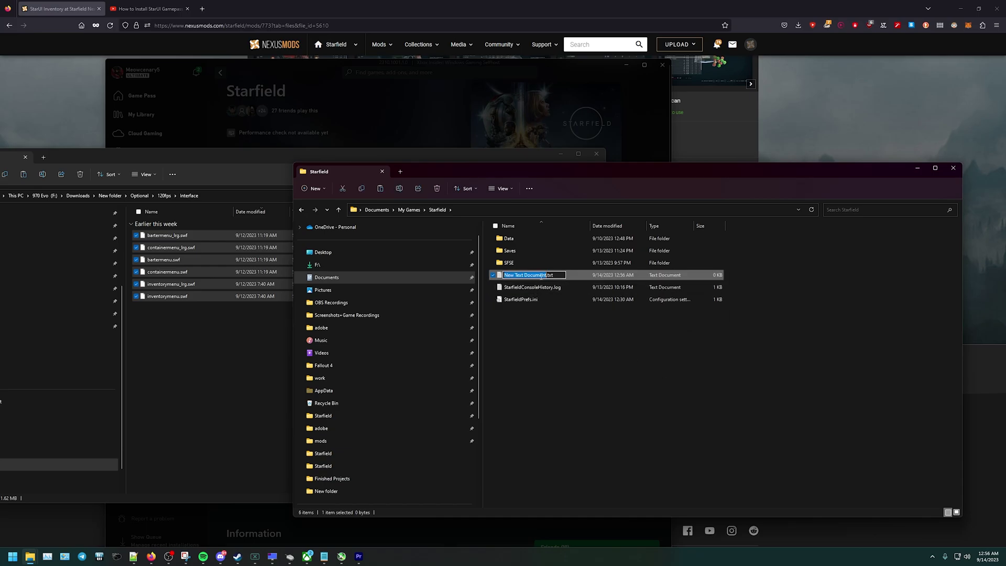
key("BackSpace")
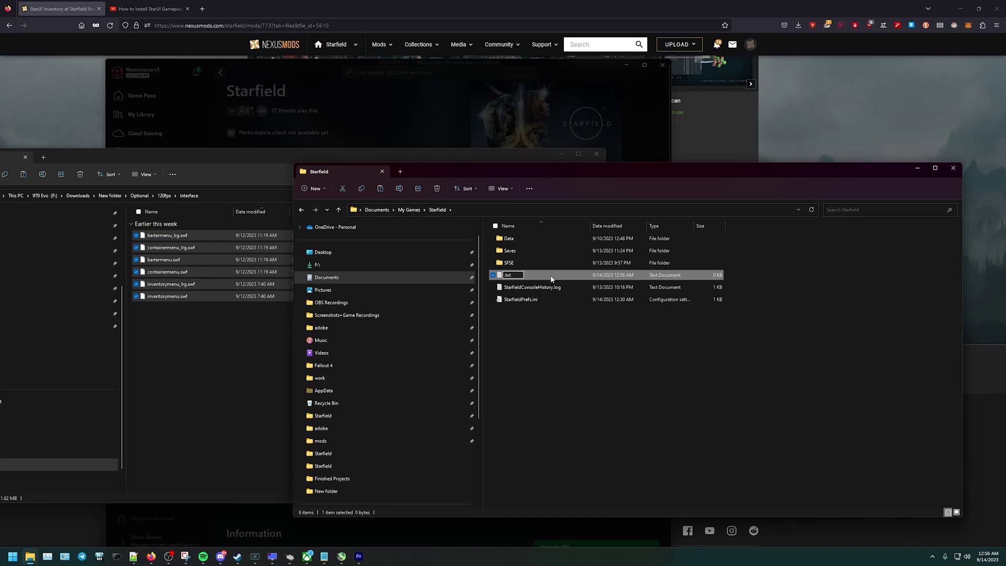
type("StarfieldCustom.ini")
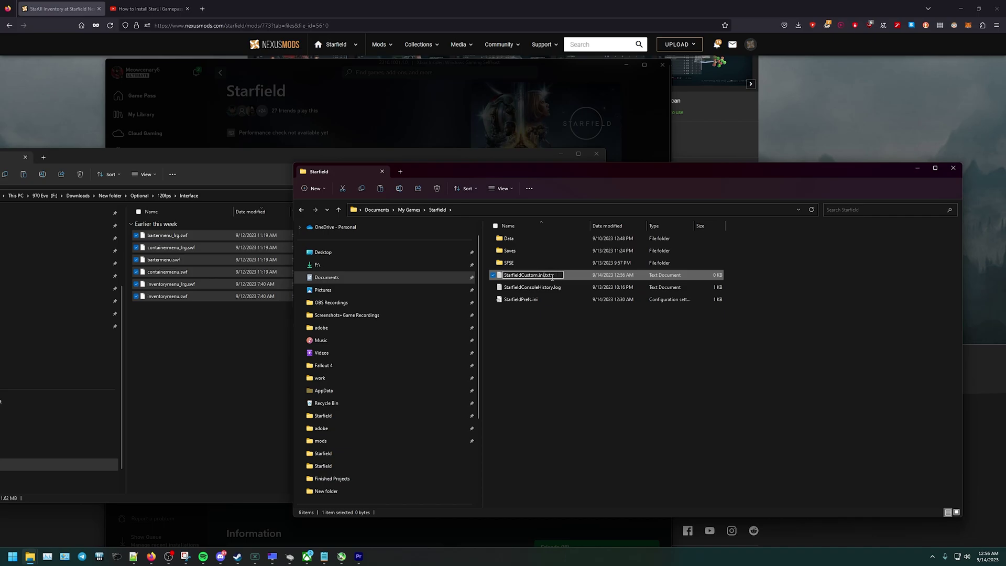
left_click(580, 327)
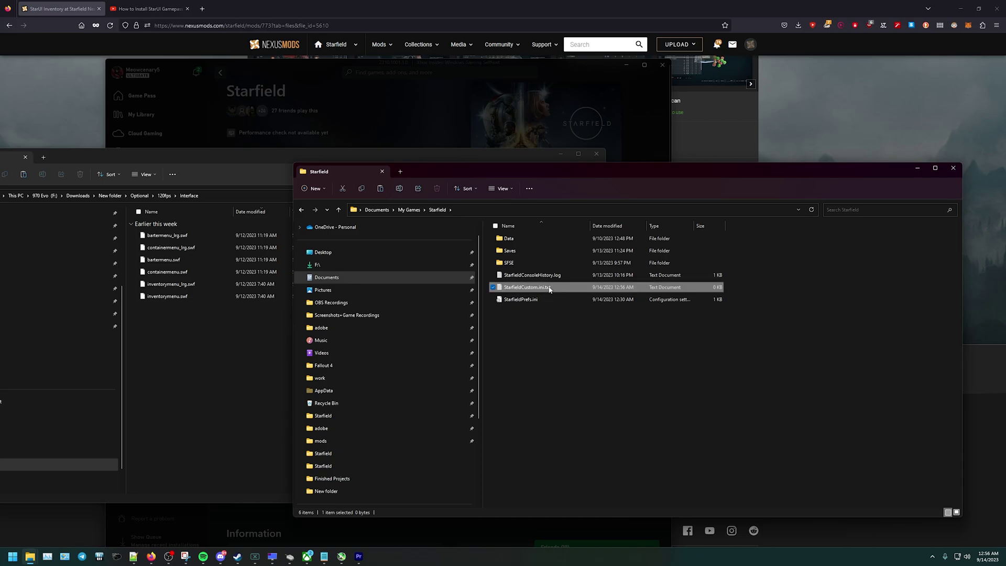
Turn on File name extensions in the folder's View > Show options.
right_click(548, 287)
left_click(517, 250)
left_click(502, 189)
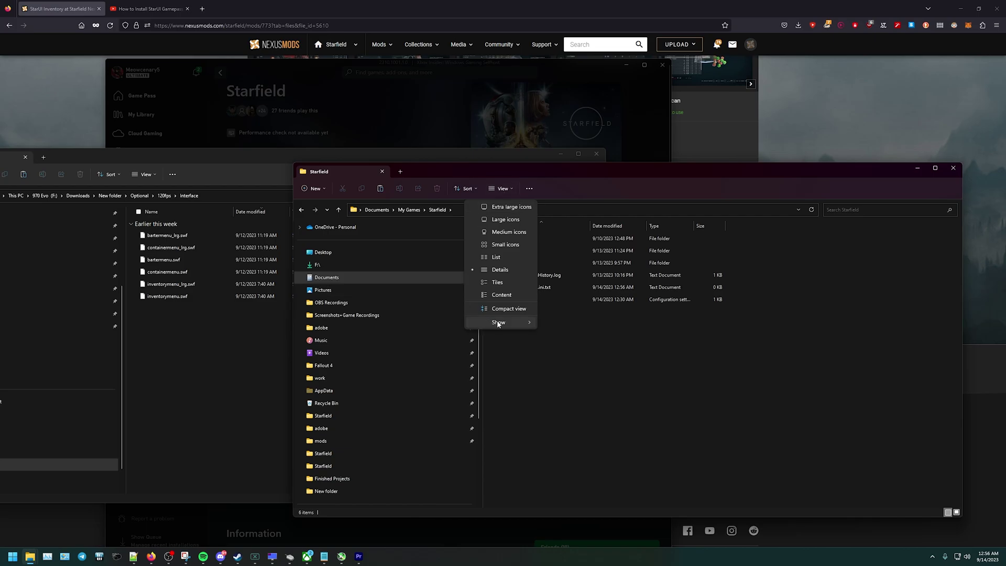
mouse_move(498, 322)
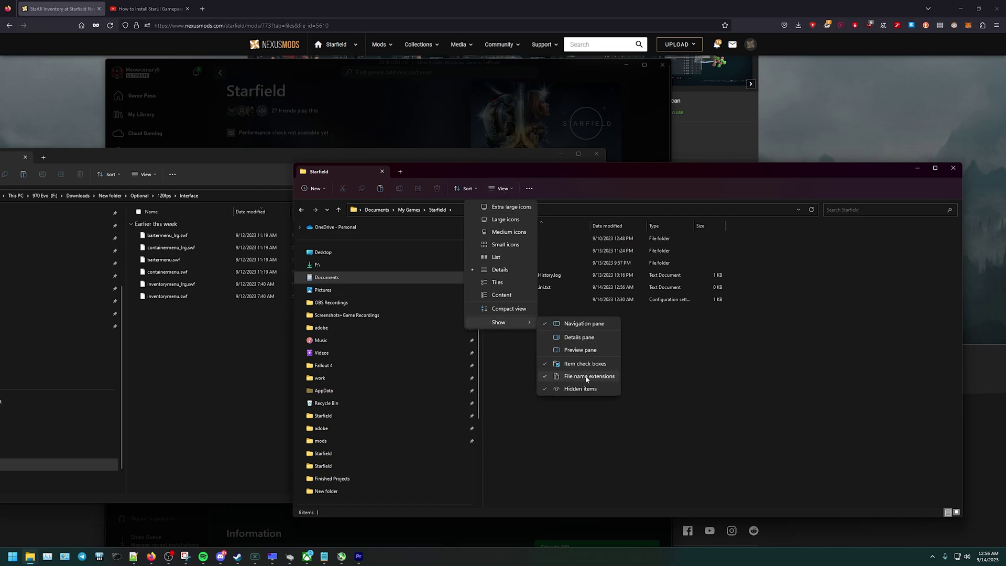
left_click(511, 384)
Rename StarfieldCustom.ini.txt to StarfieldCustom.ini, confirming the extension change.
right_click(539, 288)
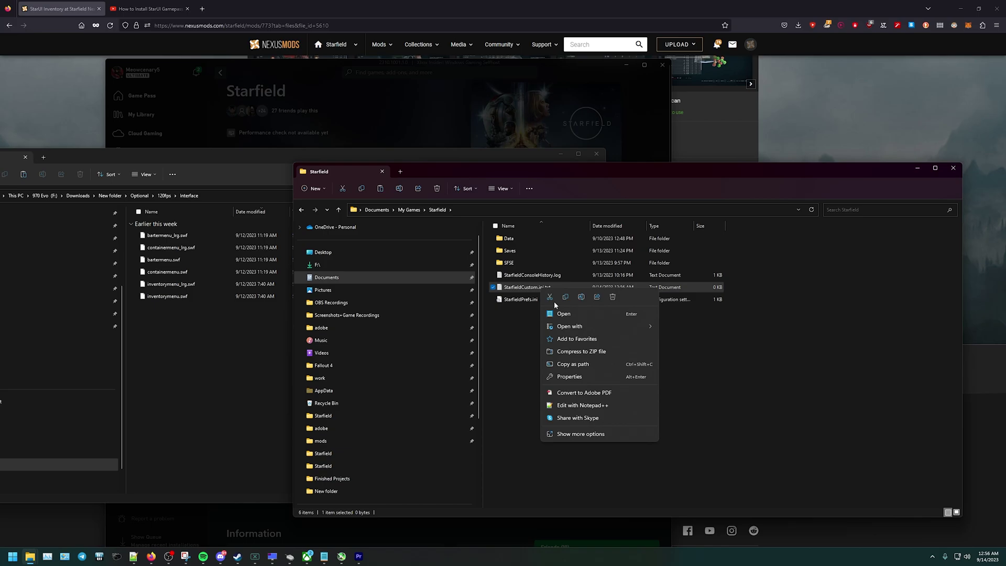
key("Escape")
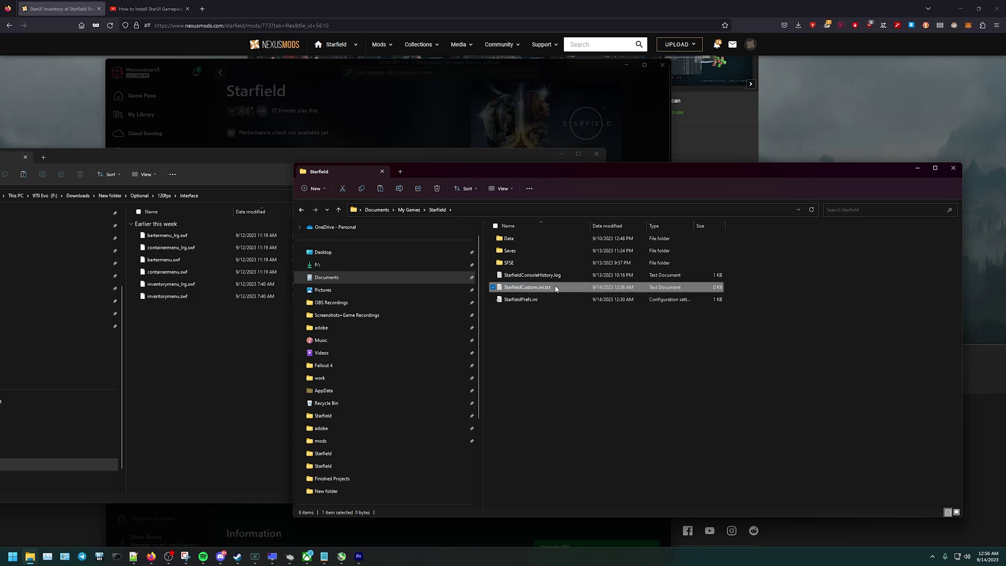
right_click(557, 288)
left_click(576, 304)
left_click(554, 287)
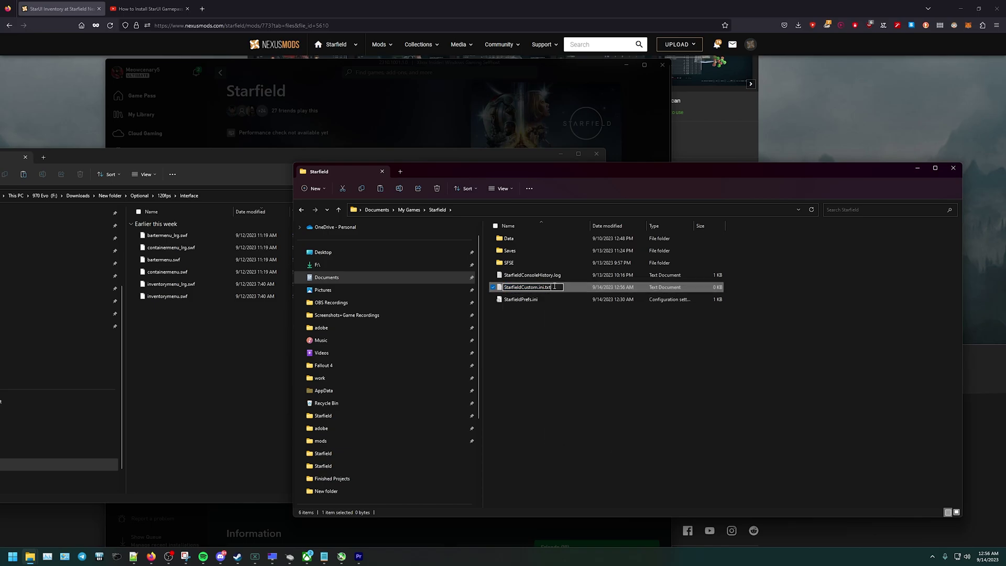
key("BackSpace")
key("BackSpace")
key("Return")
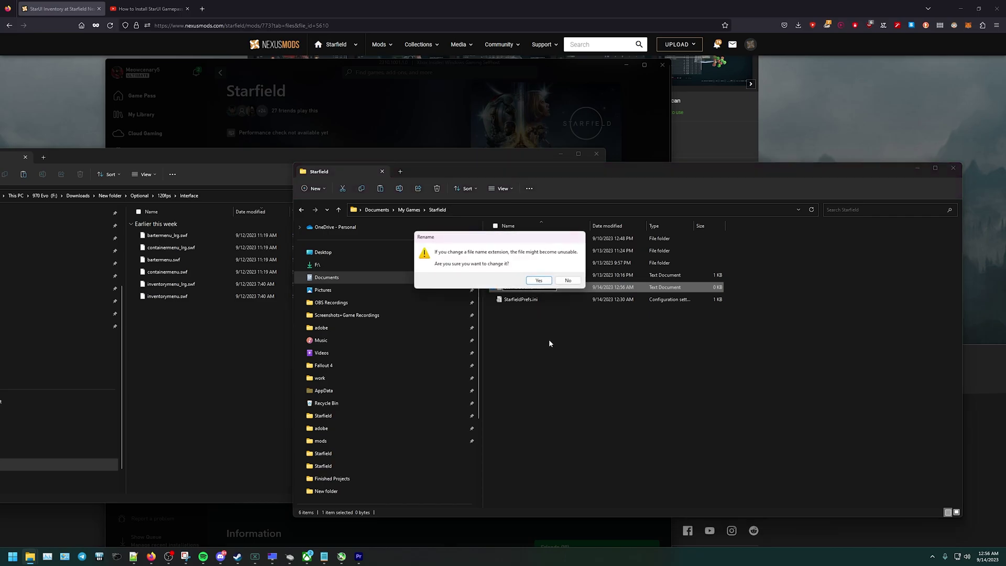
left_click(538, 280)
Paste the reference [Archive] block, bInvalidateOlderFiles=1 and sResourceDataDirsFinal=, into StarfieldCustom.ini and save it.
double_click(524, 289)
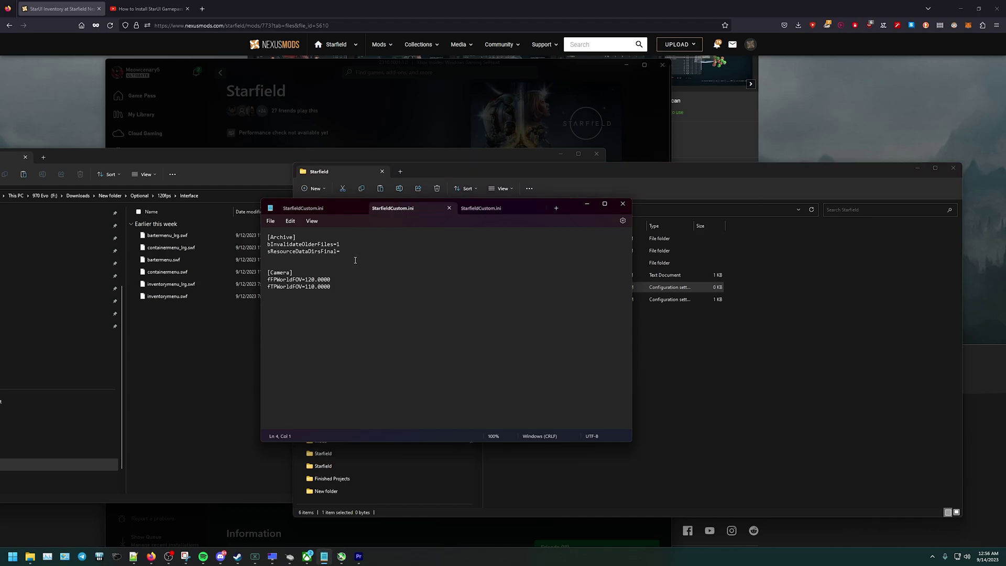
left_click_drag(355, 259, 259, 229)
key("ctrl+c")
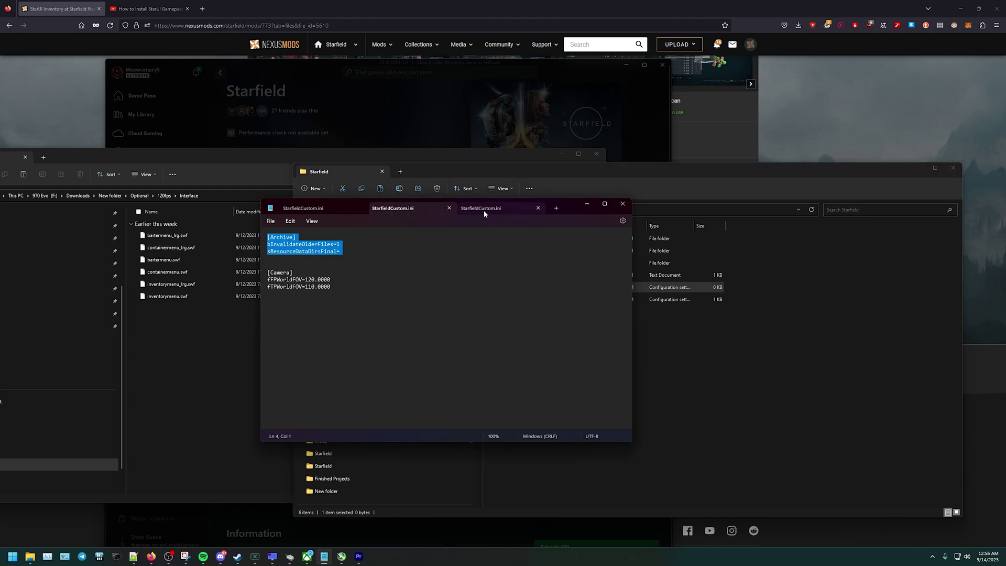
left_click(482, 210)
key("ctrl+v")
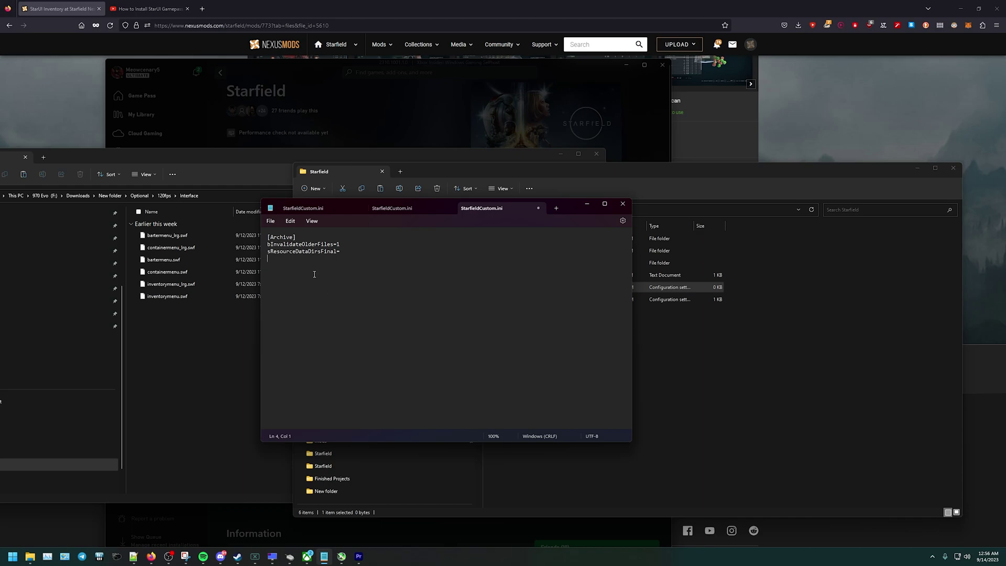
left_click(271, 221)
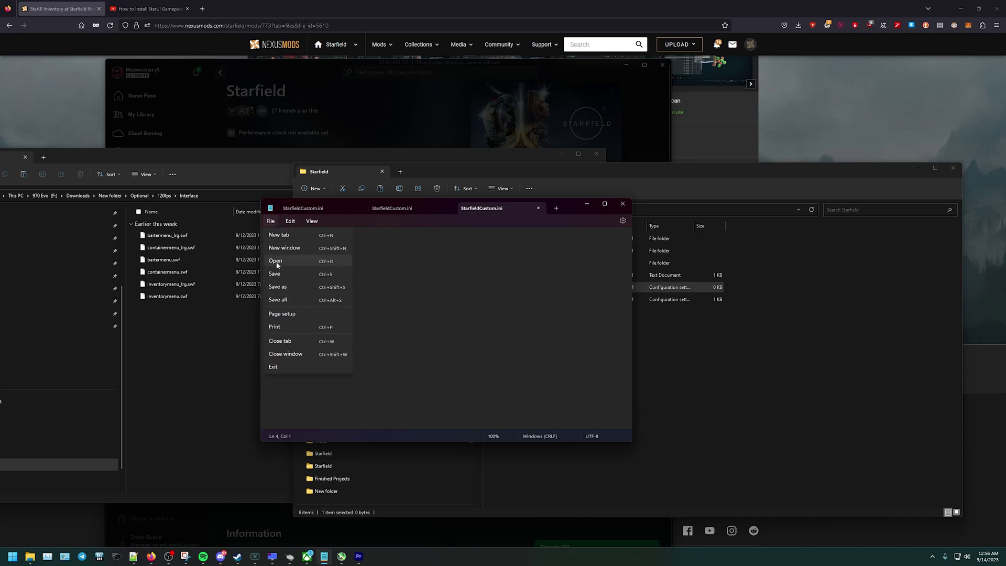
left_click(274, 269)
left_click_drag(268, 240, 287, 259)
left_click(287, 259)
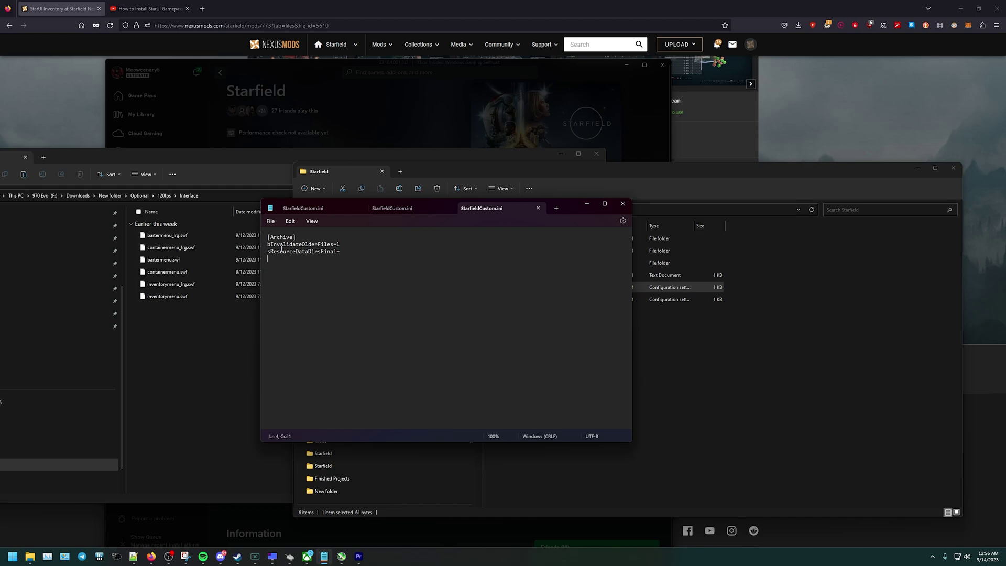
Minimize Notepad, dismiss the Xbox app pop-up and press PLAY on Starfield's page.
left_click(586, 205)
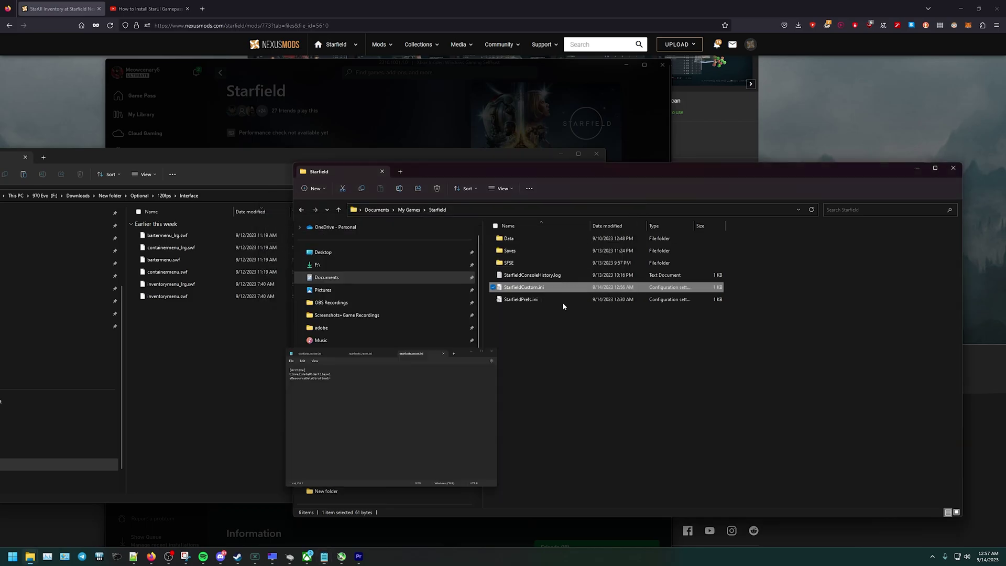
left_click(308, 557)
left_click(255, 259)
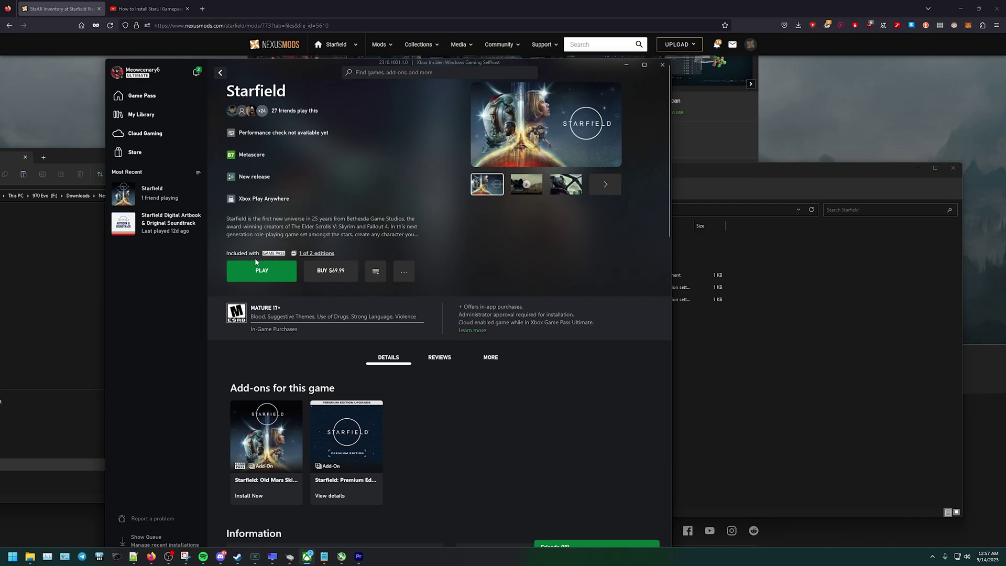
left_click(253, 273)
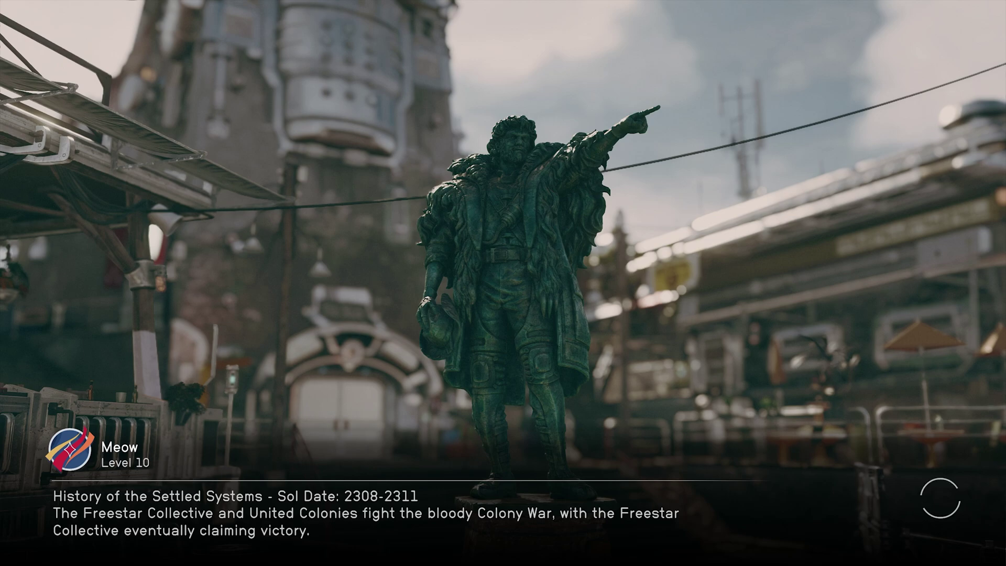
Open the inventory from the data menu and browse the Weapons, Spacesuits, Helmets and Packs lists in StarUI.
key("Tab")
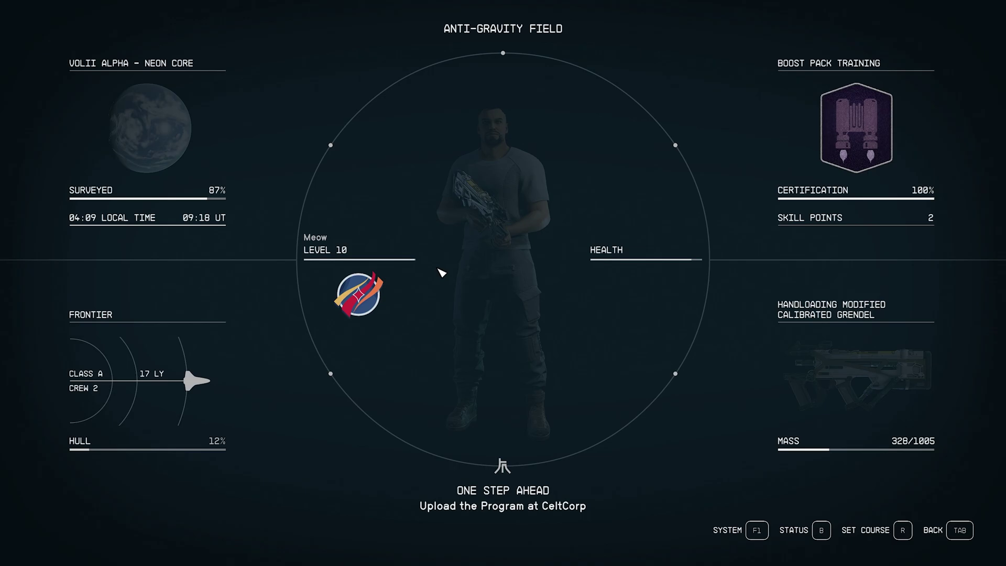
left_click(652, 367)
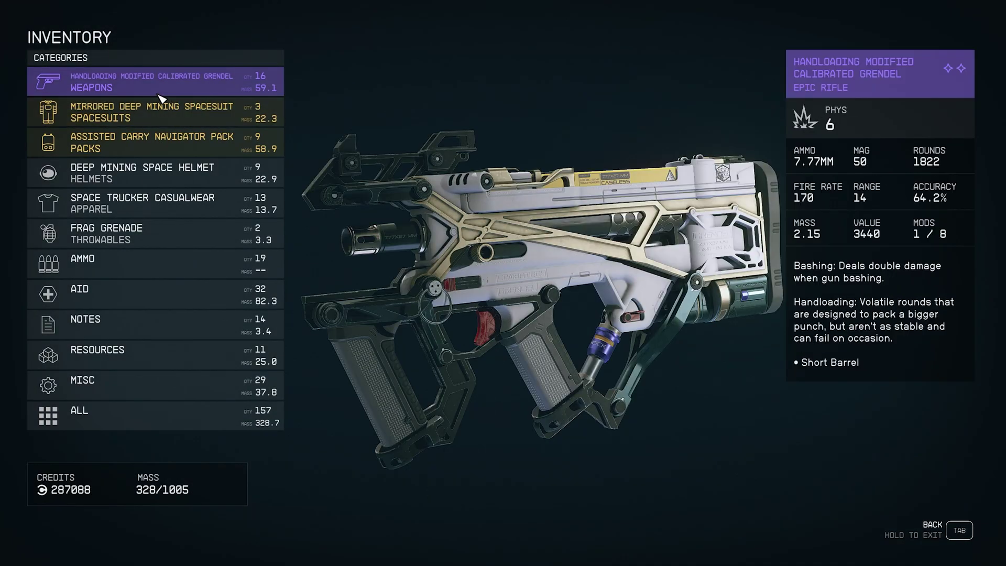
left_click(159, 85)
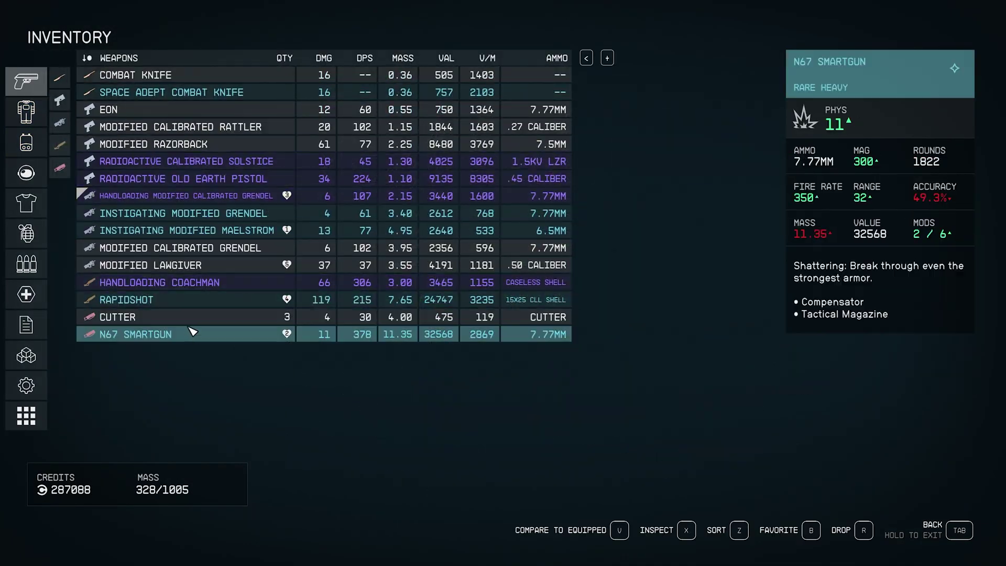
left_click(26, 112)
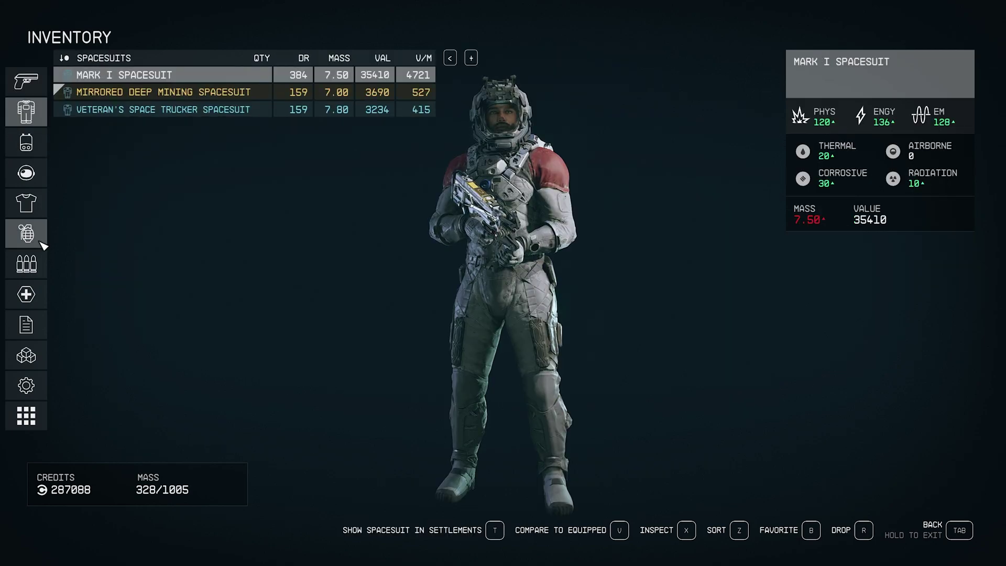
left_click(26, 173)
left_click(26, 142)
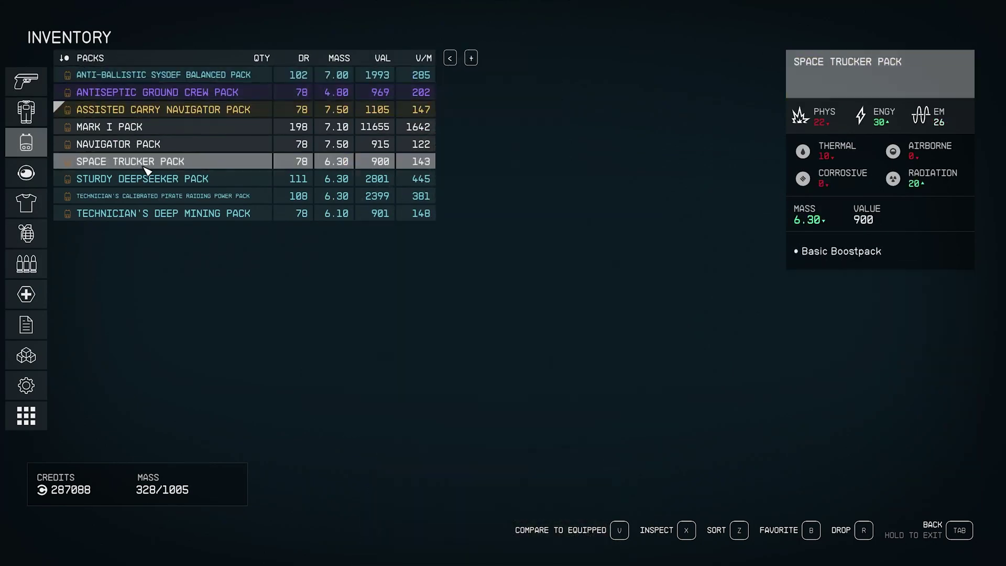
key("Tab")
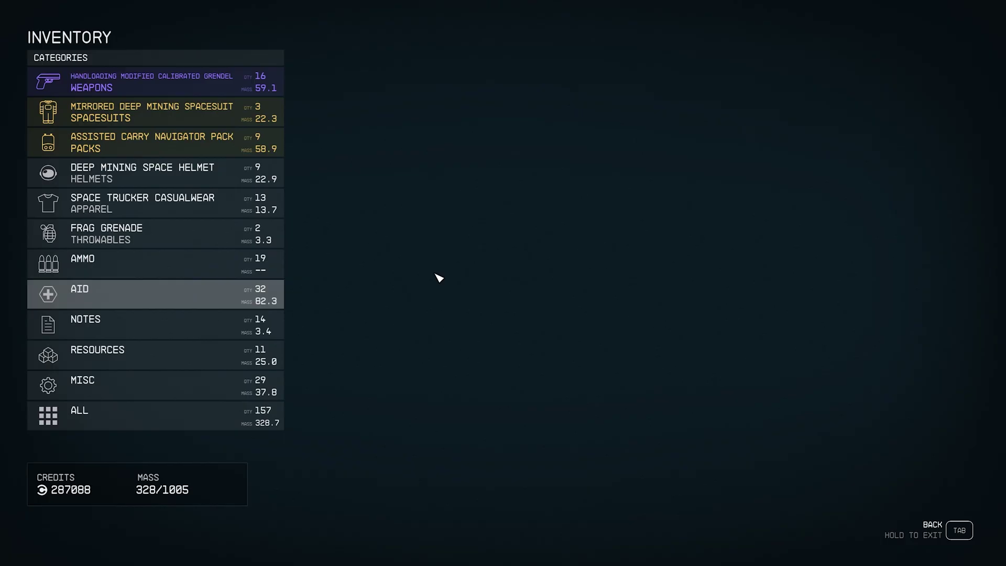